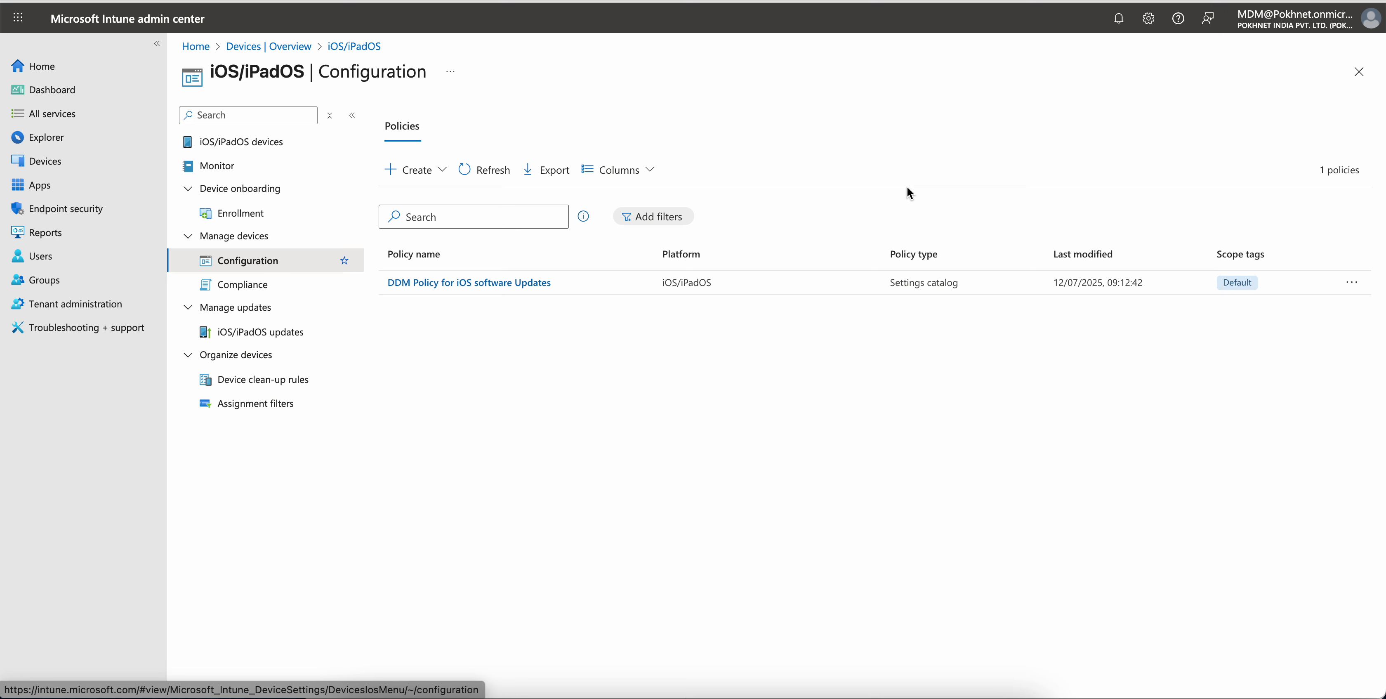
Browse to the iOS/iPadOS software update profiles page via the Devices overview
{"action": "left_click", "coordinate": [360, 331]}
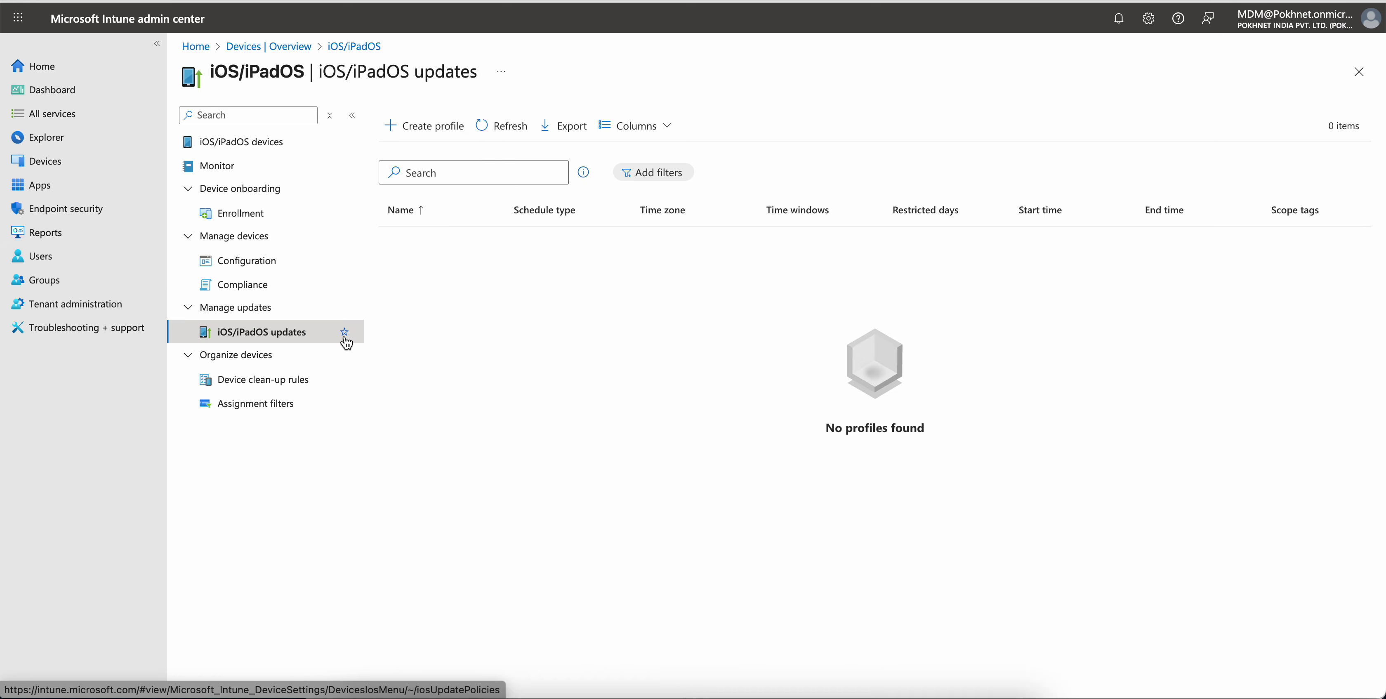
{"action": "left_click", "coordinate": [102, 167]}
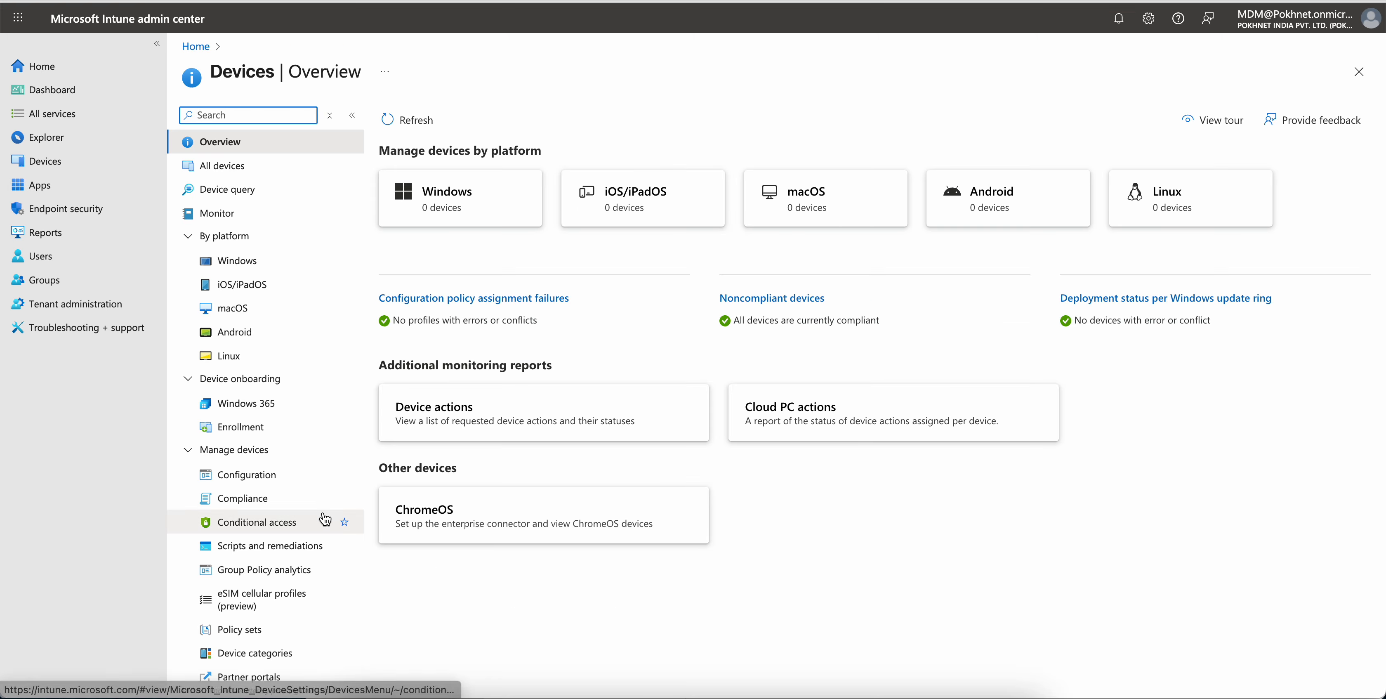
{"action": "left_click", "coordinate": [632, 198]}
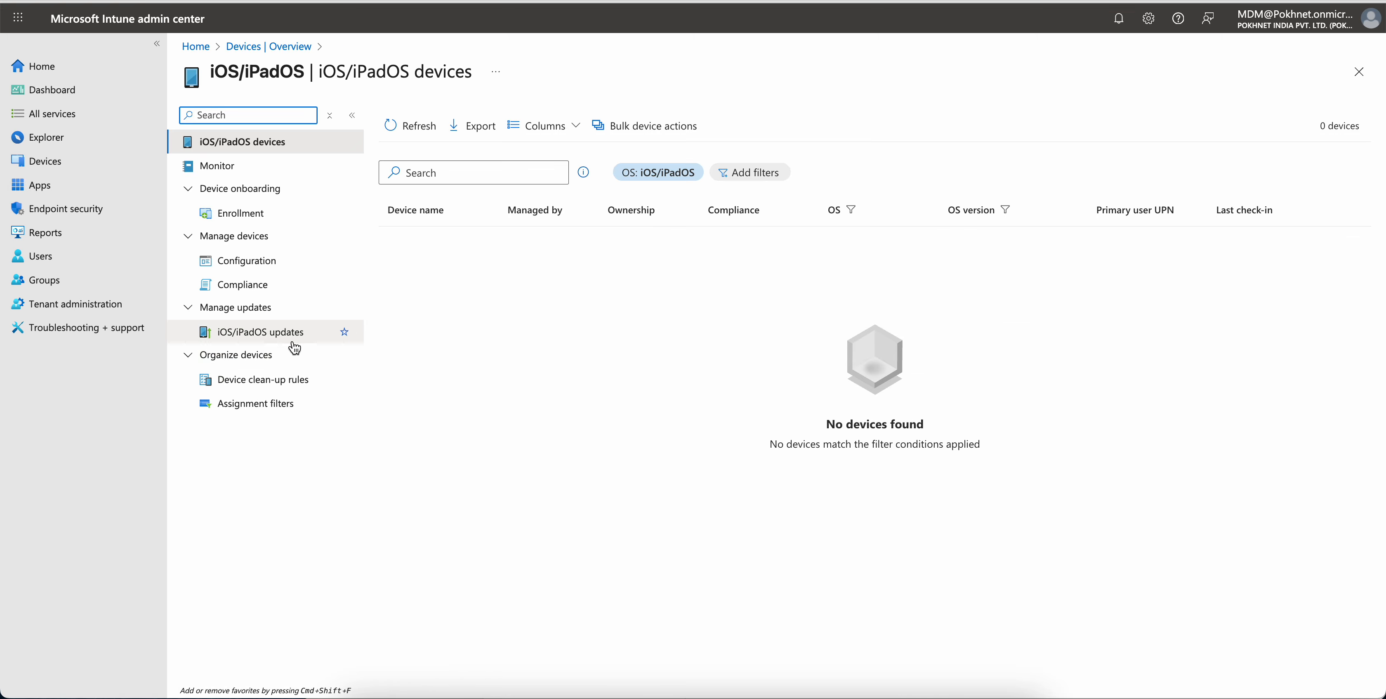
{"action": "left_click", "coordinate": [285, 334]}
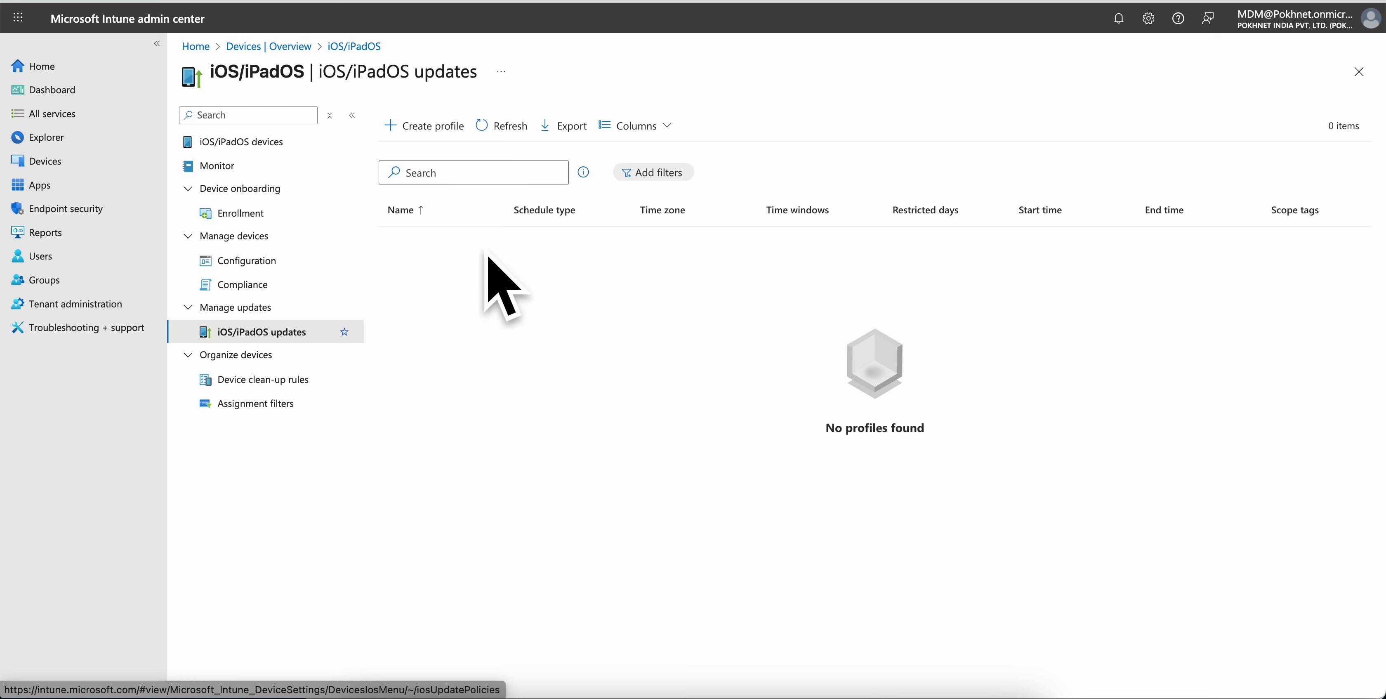
{"action": "left_click", "coordinate": [283, 338]}
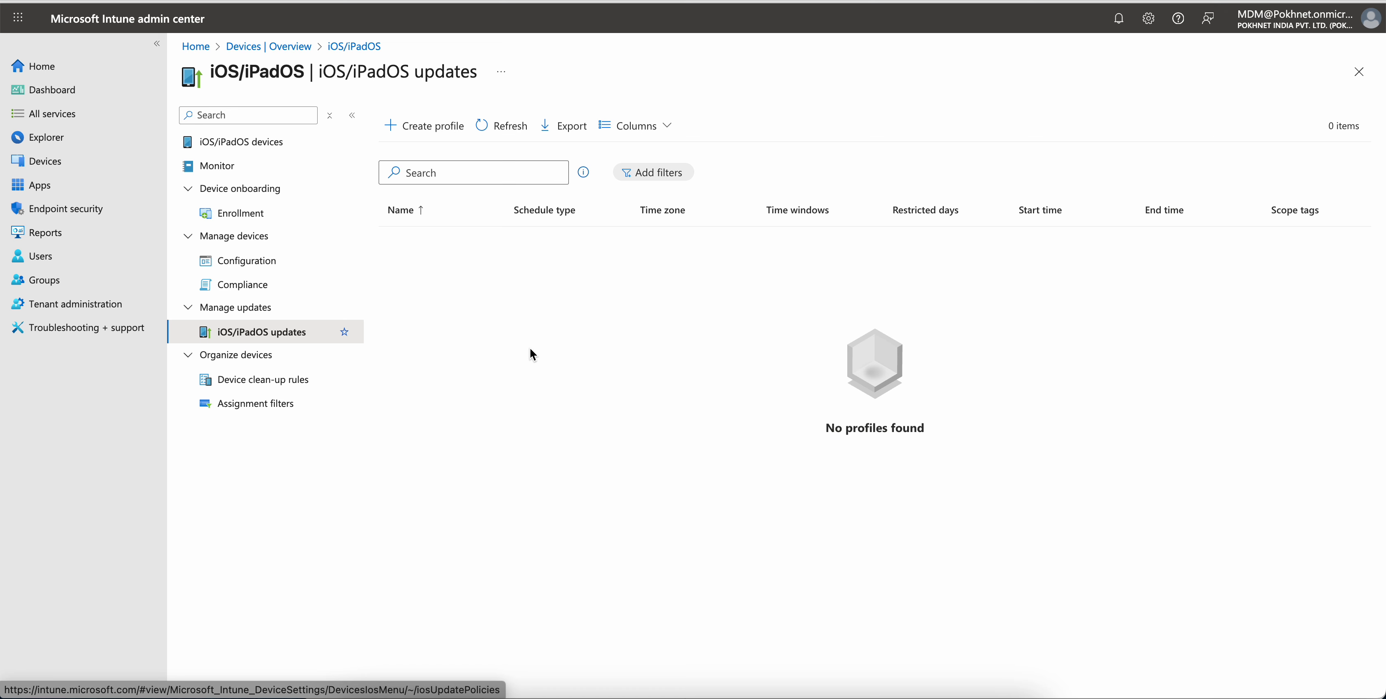
Start a new iOS/iPadOS configuration policy with the Settings catalog profile type
{"action": "left_click", "coordinate": [295, 256]}
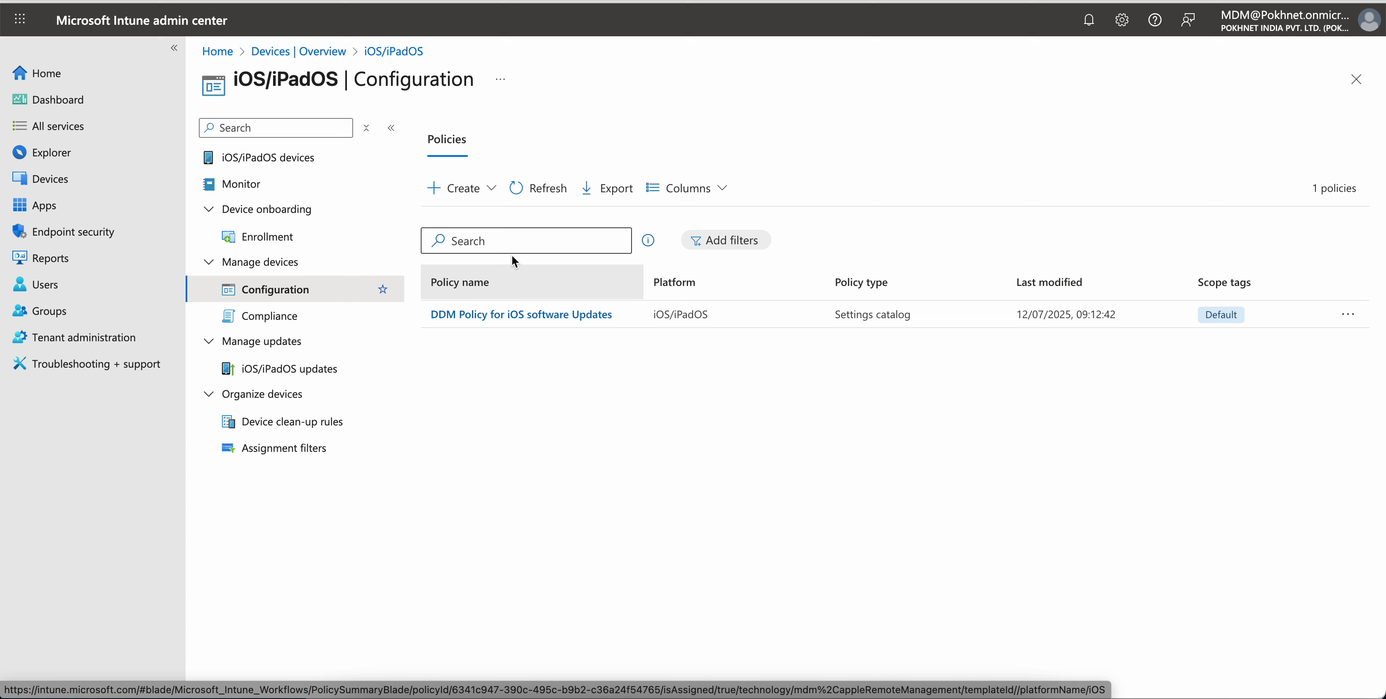
{"action": "left_click", "coordinate": [500, 200]}
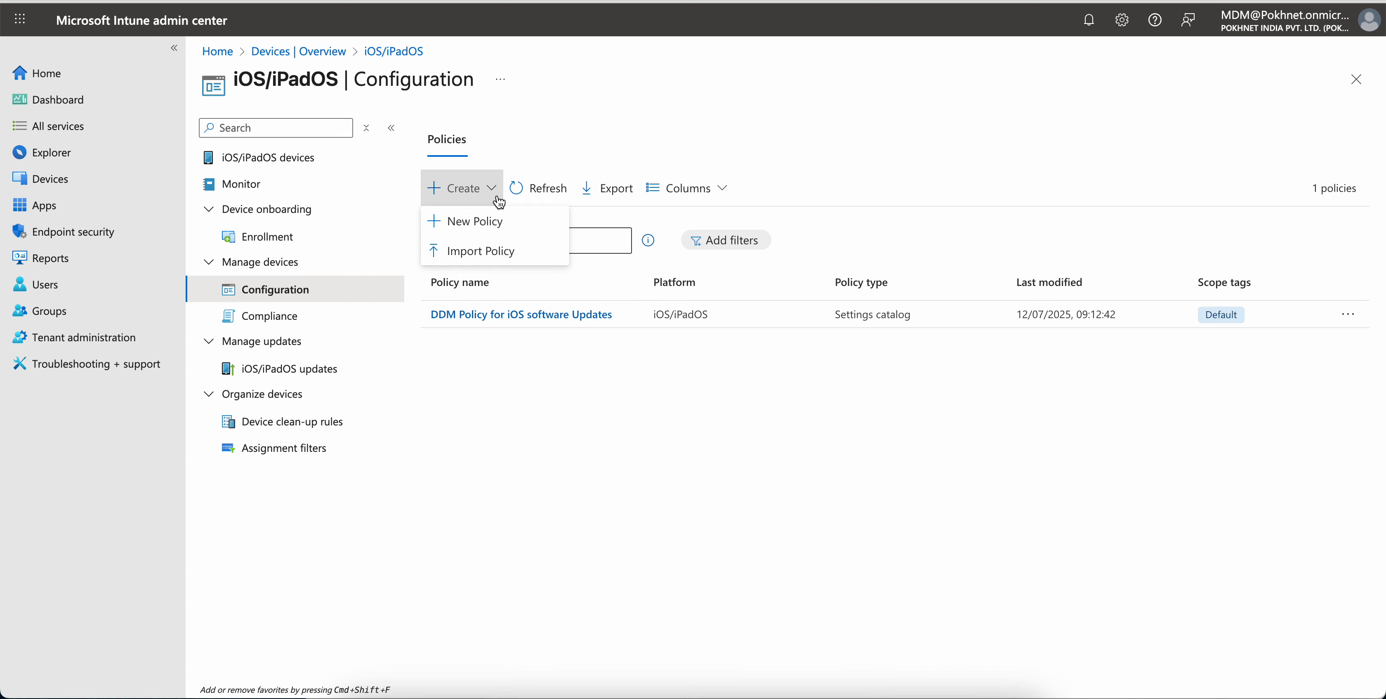
{"action": "left_click", "coordinate": [504, 233]}
{"action": "left_click", "coordinate": [1082, 186]}
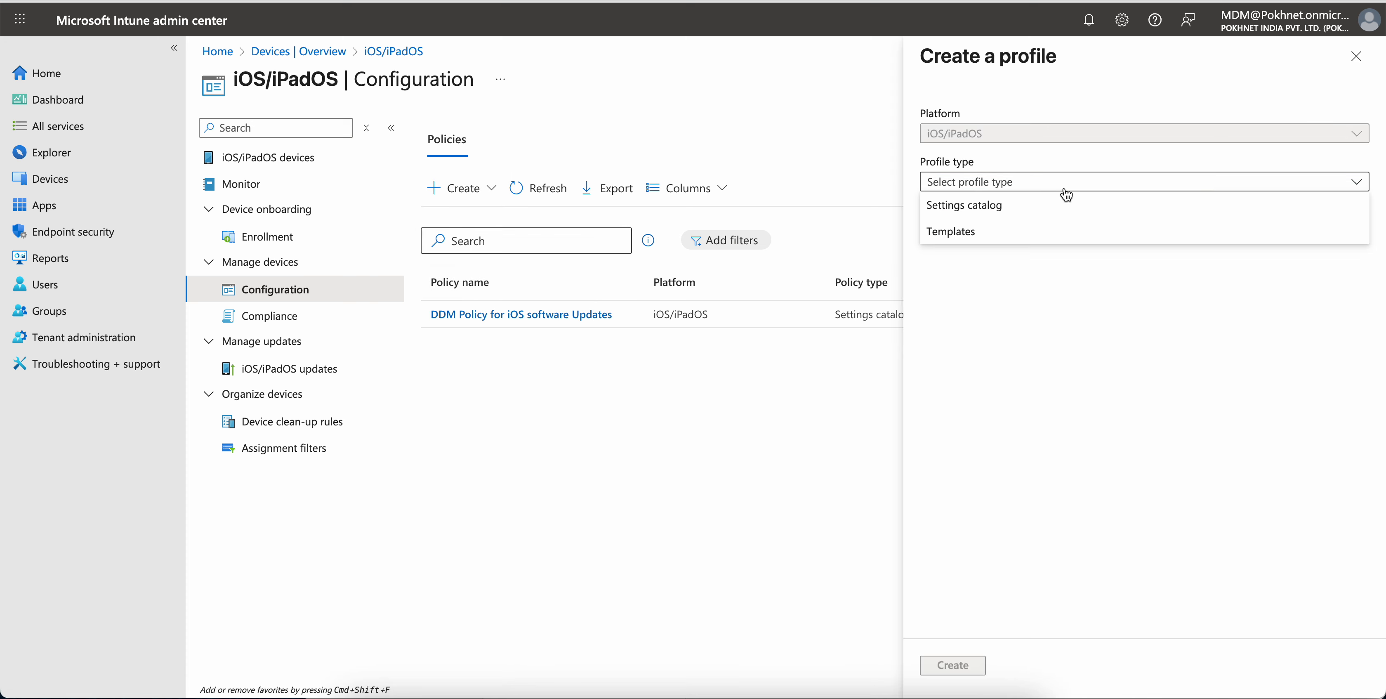
{"action": "left_click", "coordinate": [1055, 205]}
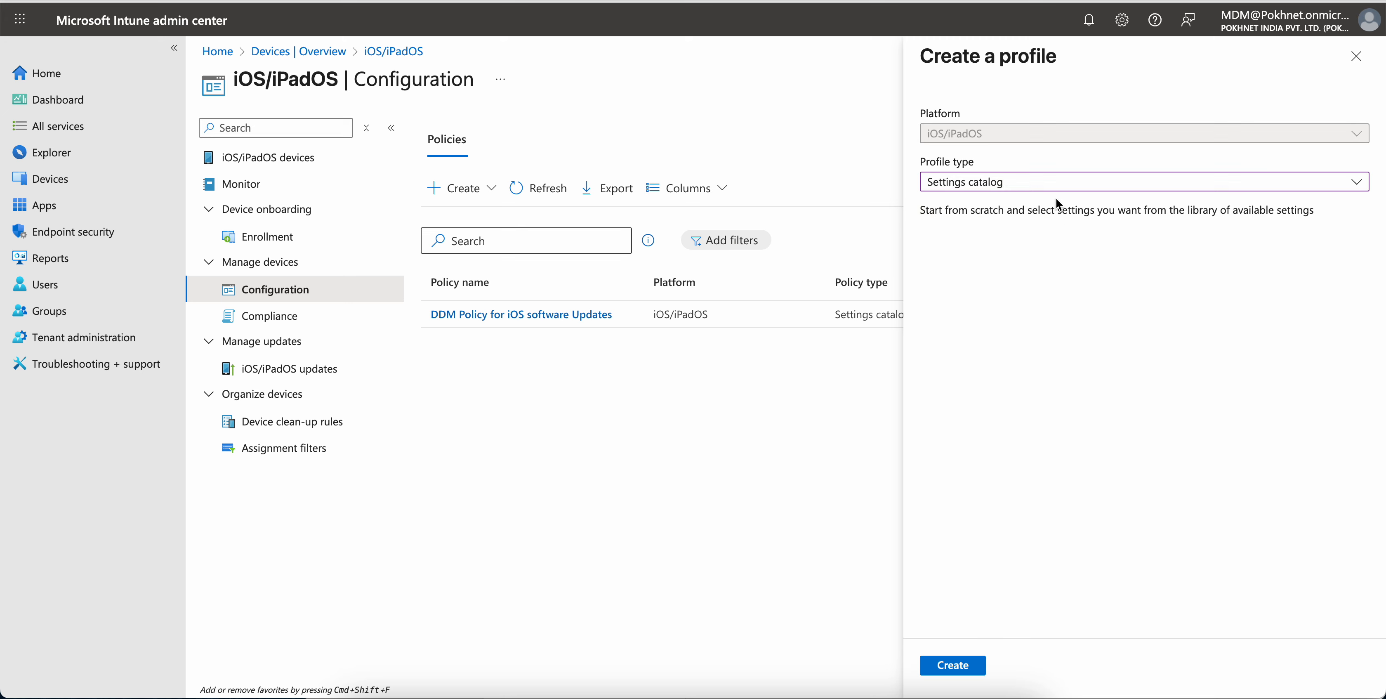
{"action": "left_click", "coordinate": [1056, 183]}
{"action": "left_click", "coordinate": [1030, 233]}
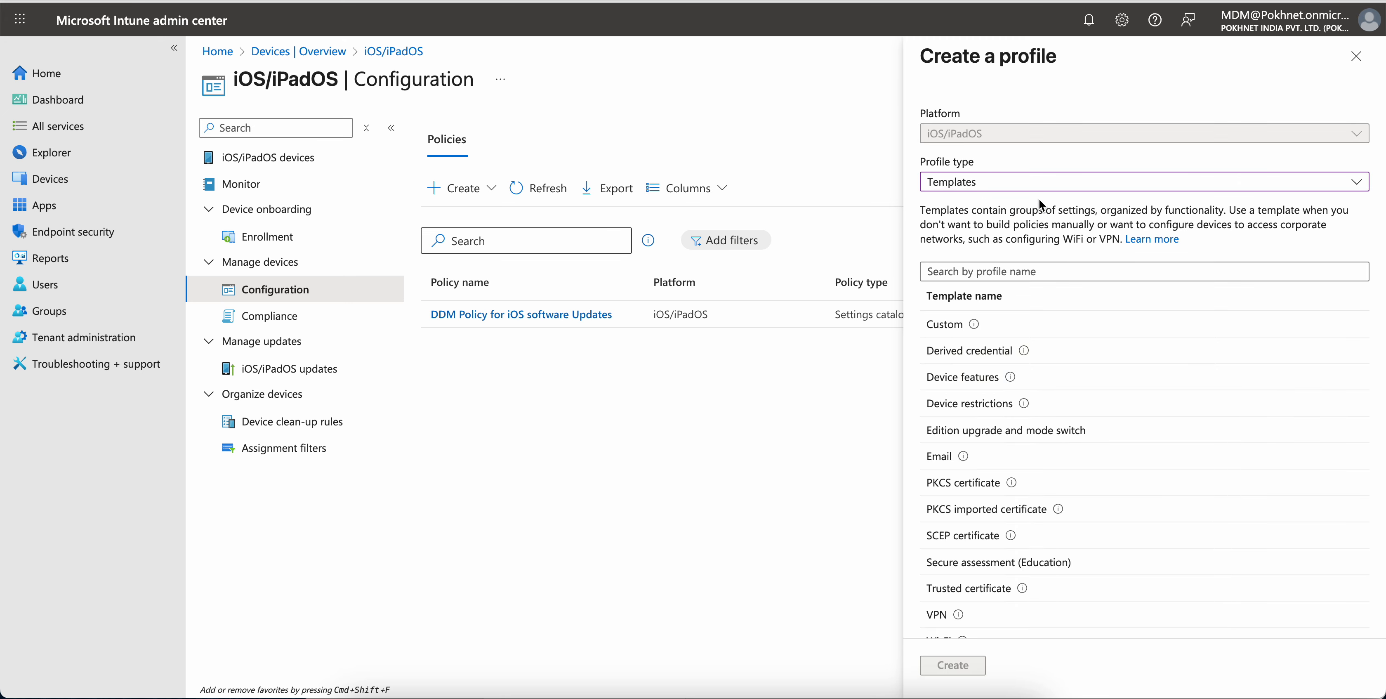
{"action": "left_click", "coordinate": [1025, 186]}
{"action": "left_click", "coordinate": [1022, 205]}
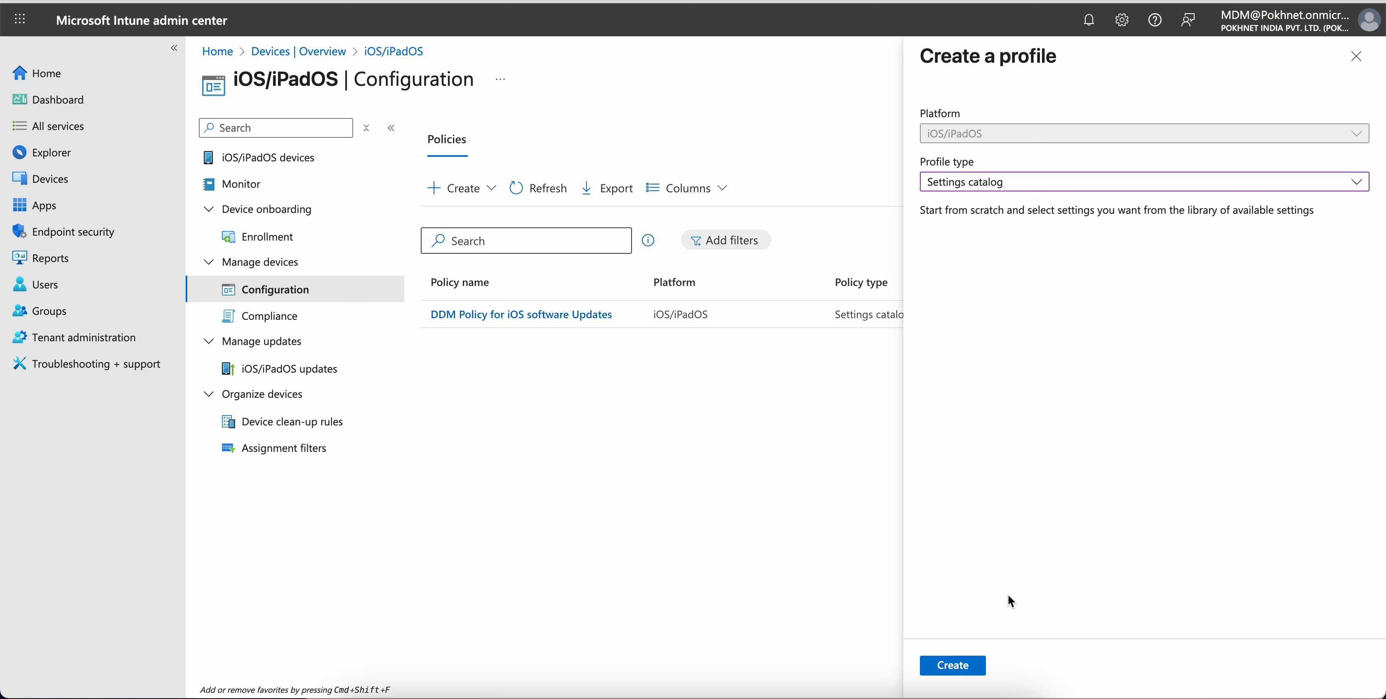
{"action": "left_click", "coordinate": [960, 665]}
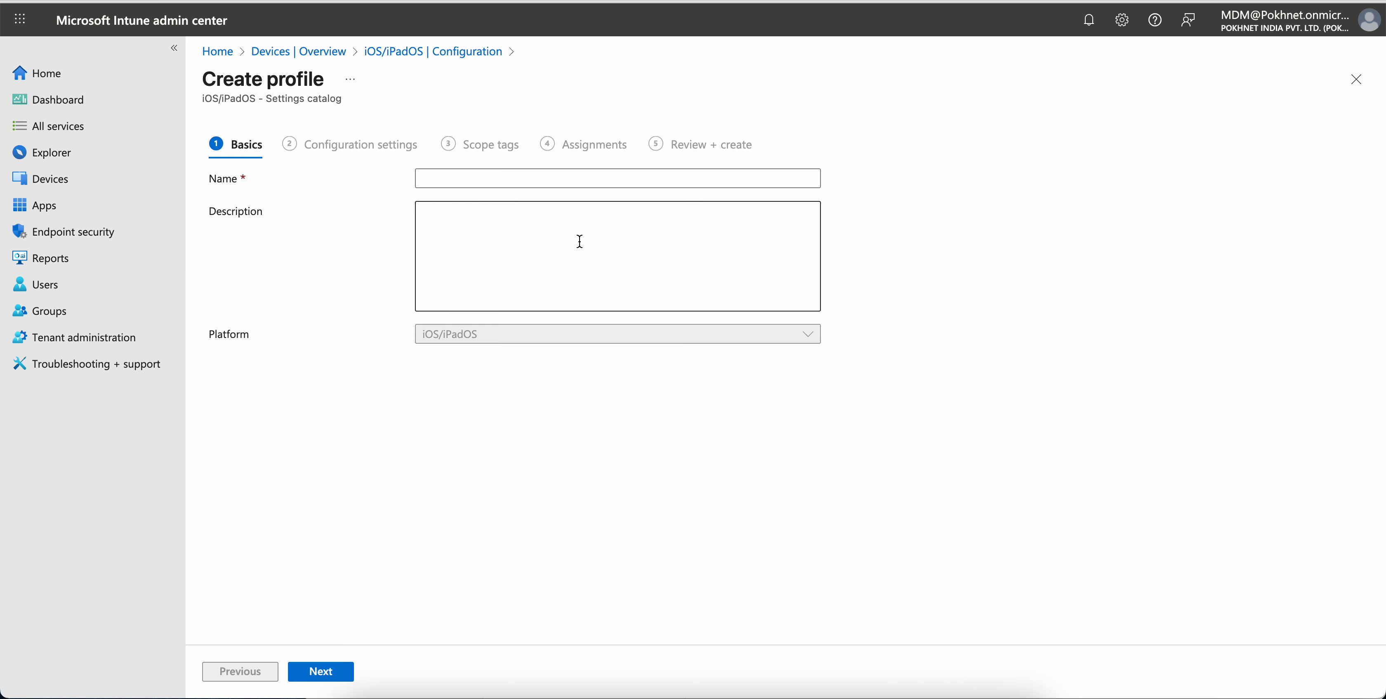
Name the profile DDM and continue to the configuration settings
{"action": "left_click", "coordinate": [520, 180]}
{"action": "type", "text": "DDM"}
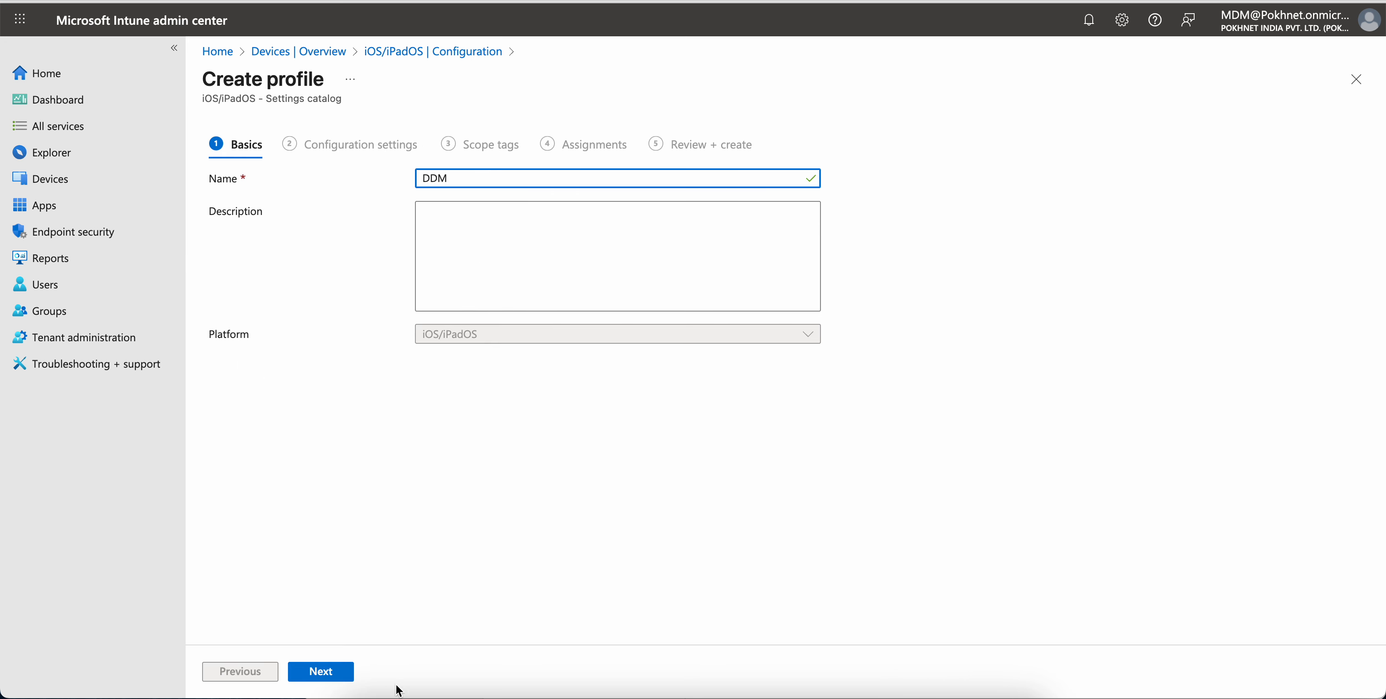
{"action": "left_click", "coordinate": [343, 674]}
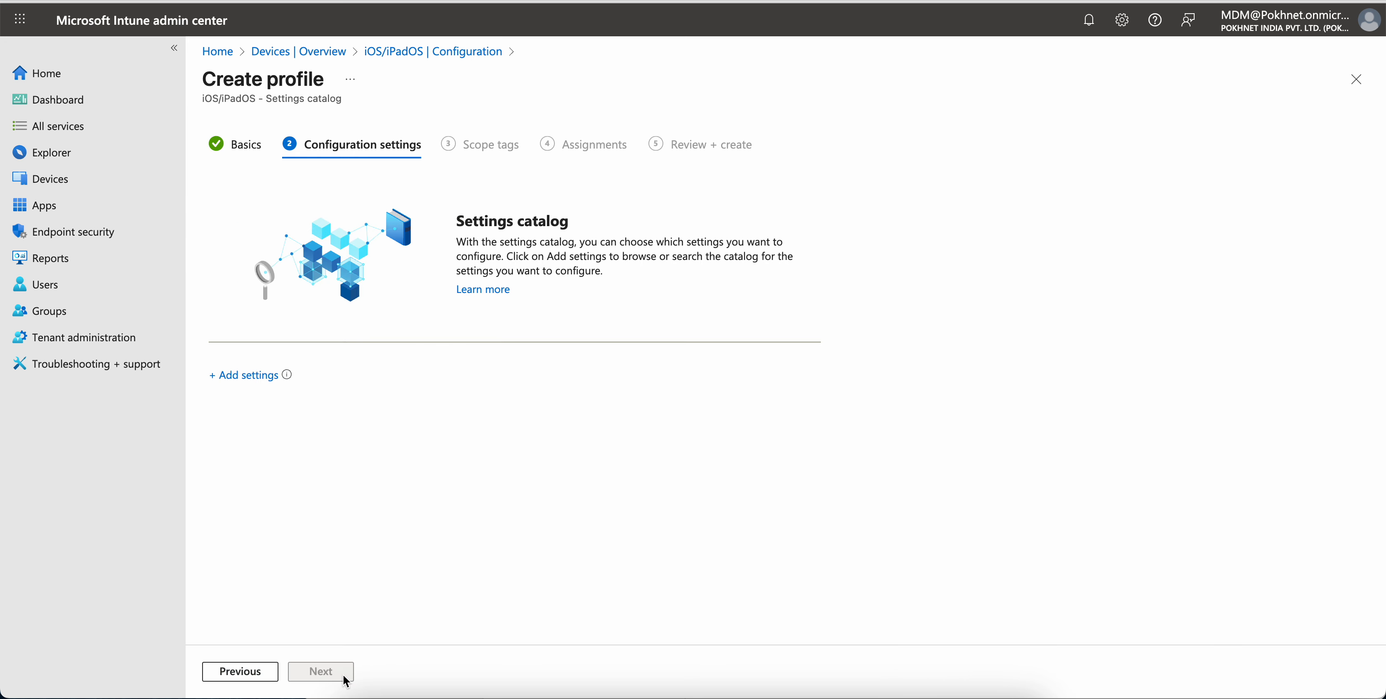
Add the Enforce Latest Software Update Version setting from the Declarative Device Management Software Update Enforce Latest subcategory
{"action": "left_click", "coordinate": [260, 375]}
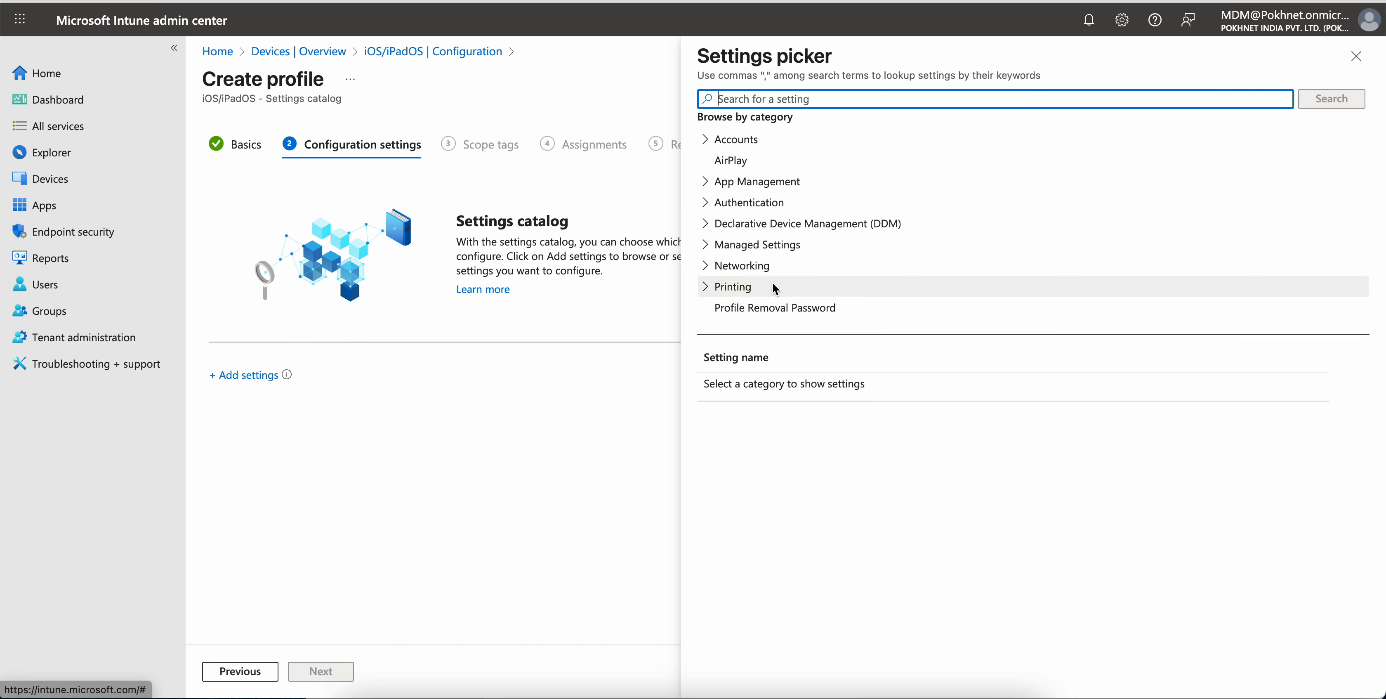
{"action": "left_click", "coordinate": [710, 229]}
{"action": "scroll", "coordinate": [912, 237], "scroll_direction": "down", "scroll_amount": 2}
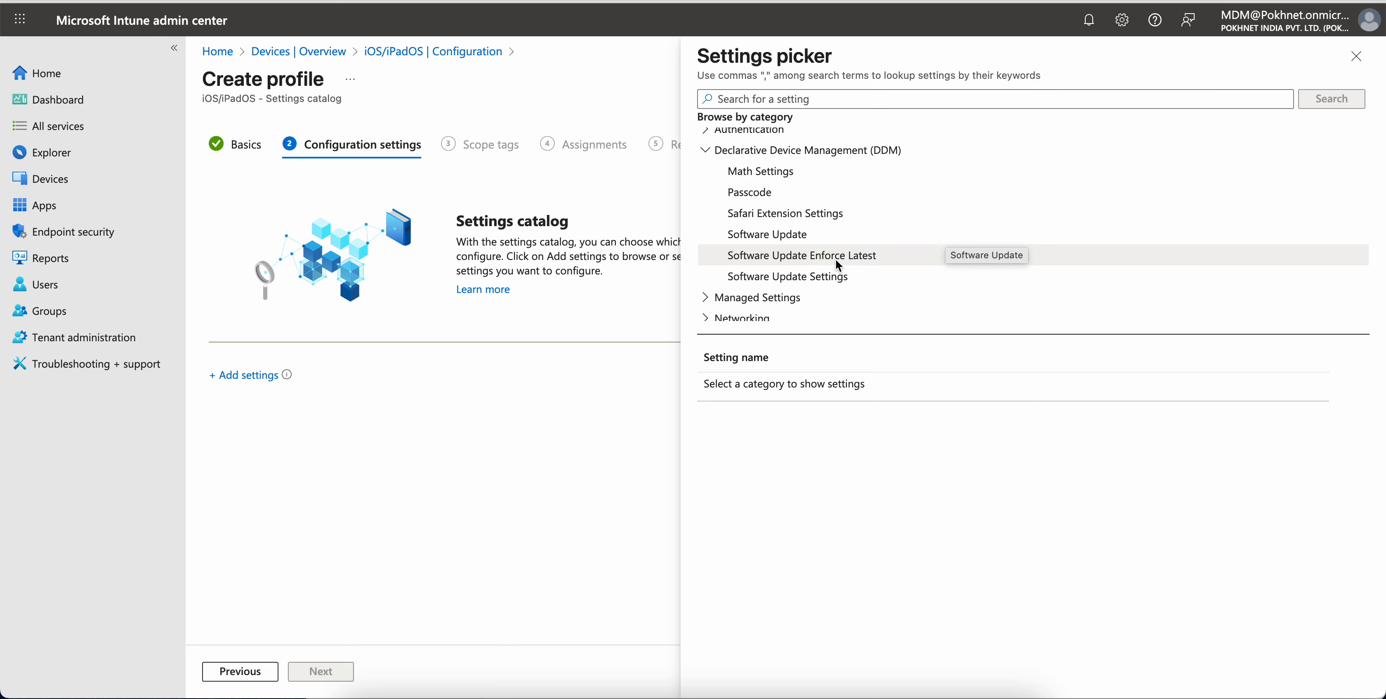
{"action": "left_click", "coordinate": [889, 256]}
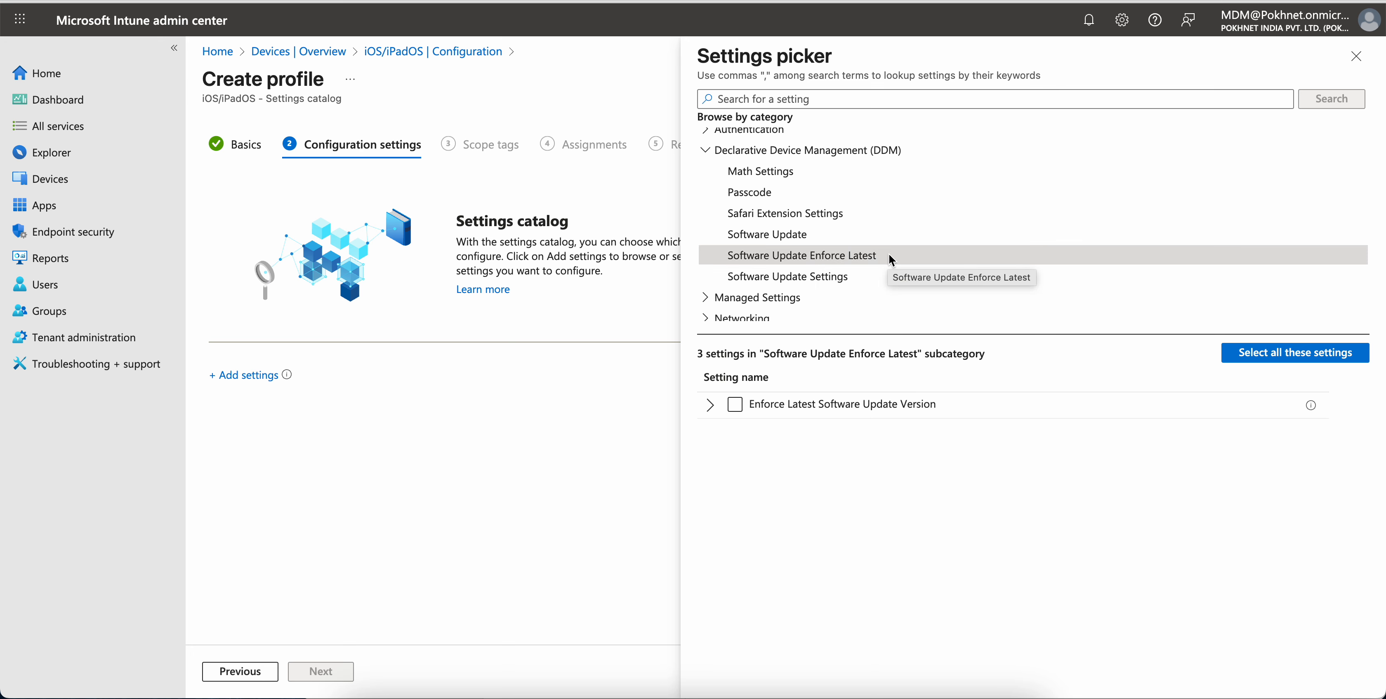
{"action": "left_click", "coordinate": [710, 405]}
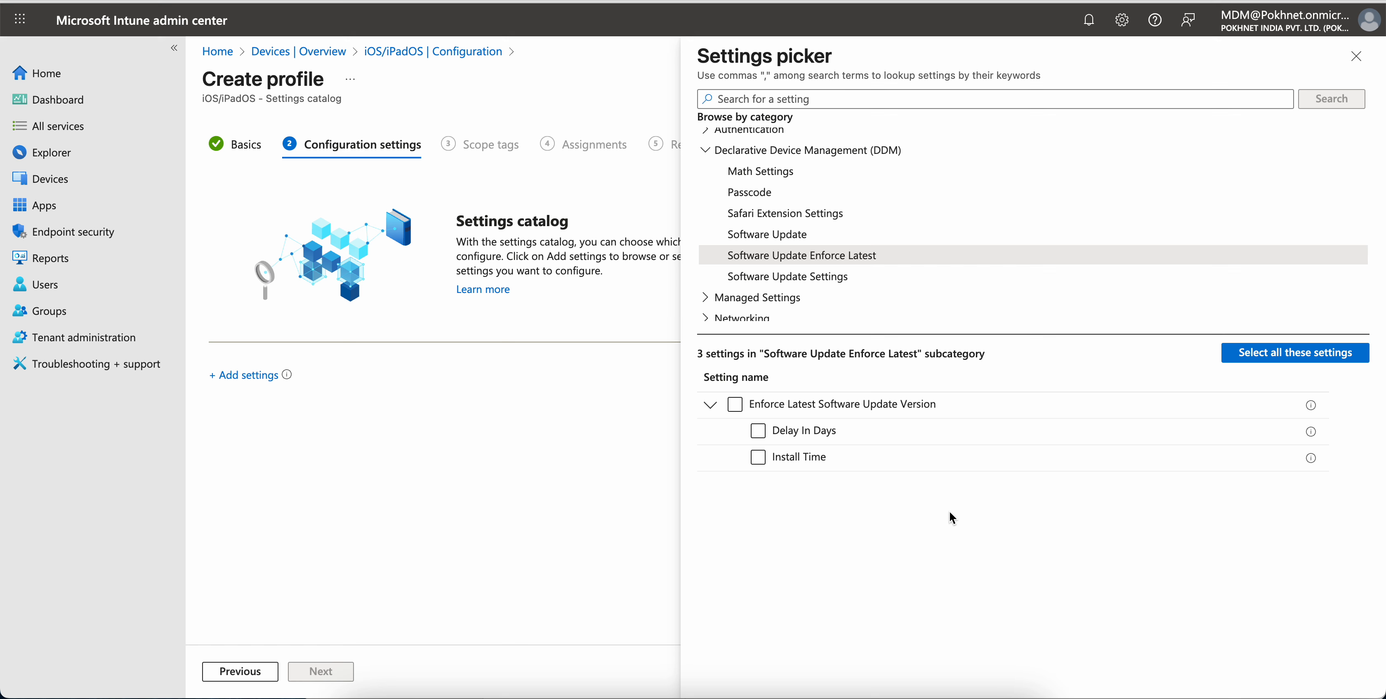
{"action": "left_click", "coordinate": [736, 404]}
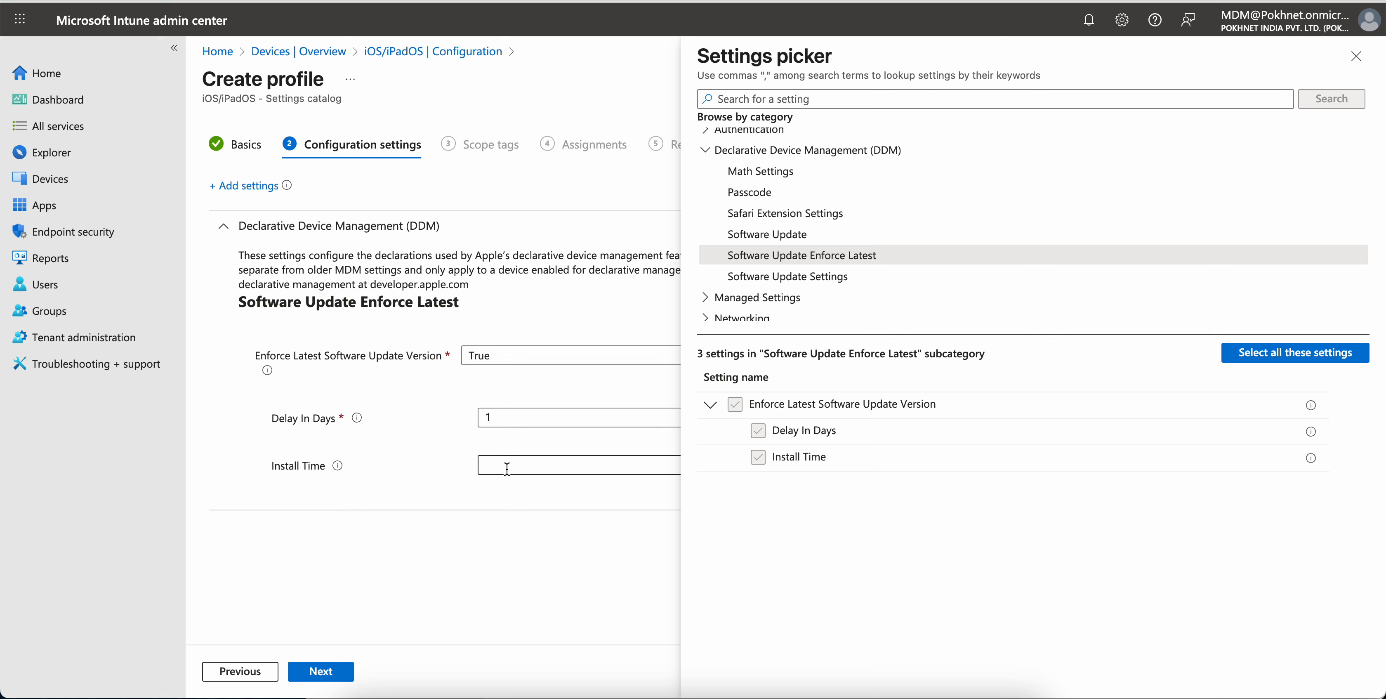
Remove the Software Update Enforce Latest subcategory from the profile
{"action": "mouse_move", "coordinate": [358, 420]}
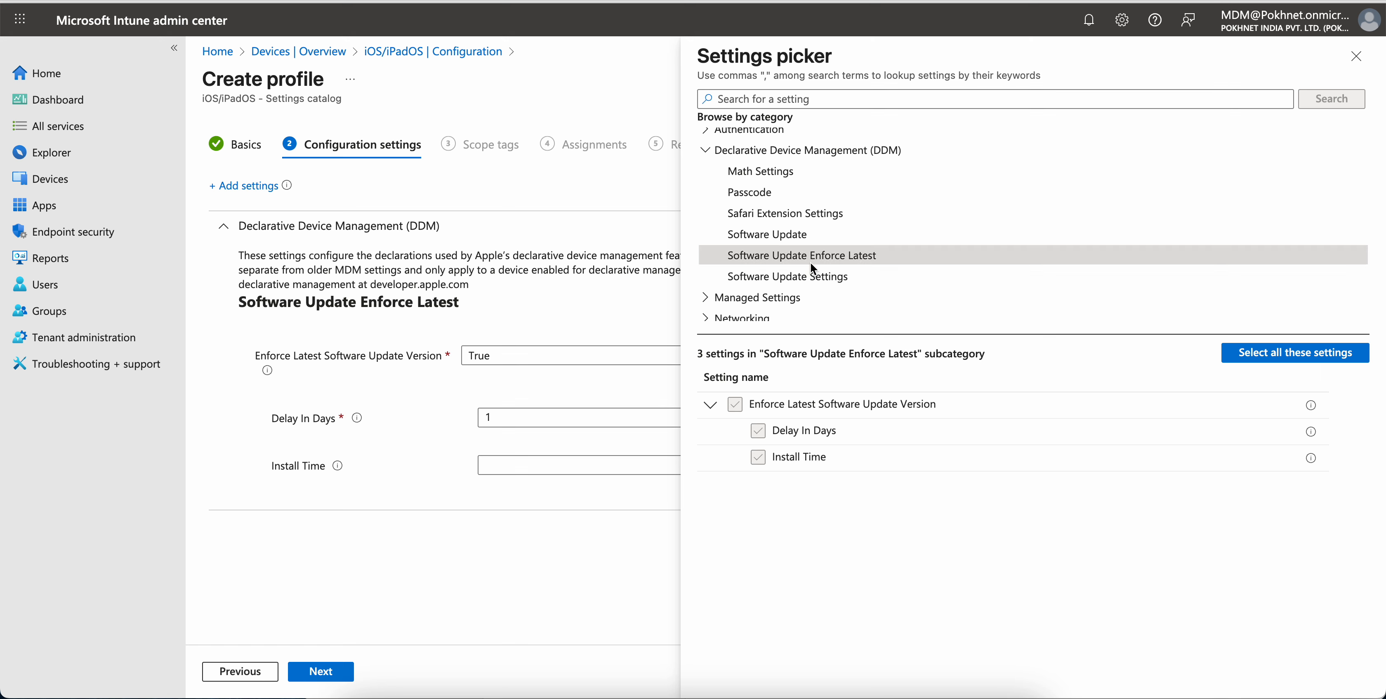
{"action": "left_click", "coordinate": [867, 238]}
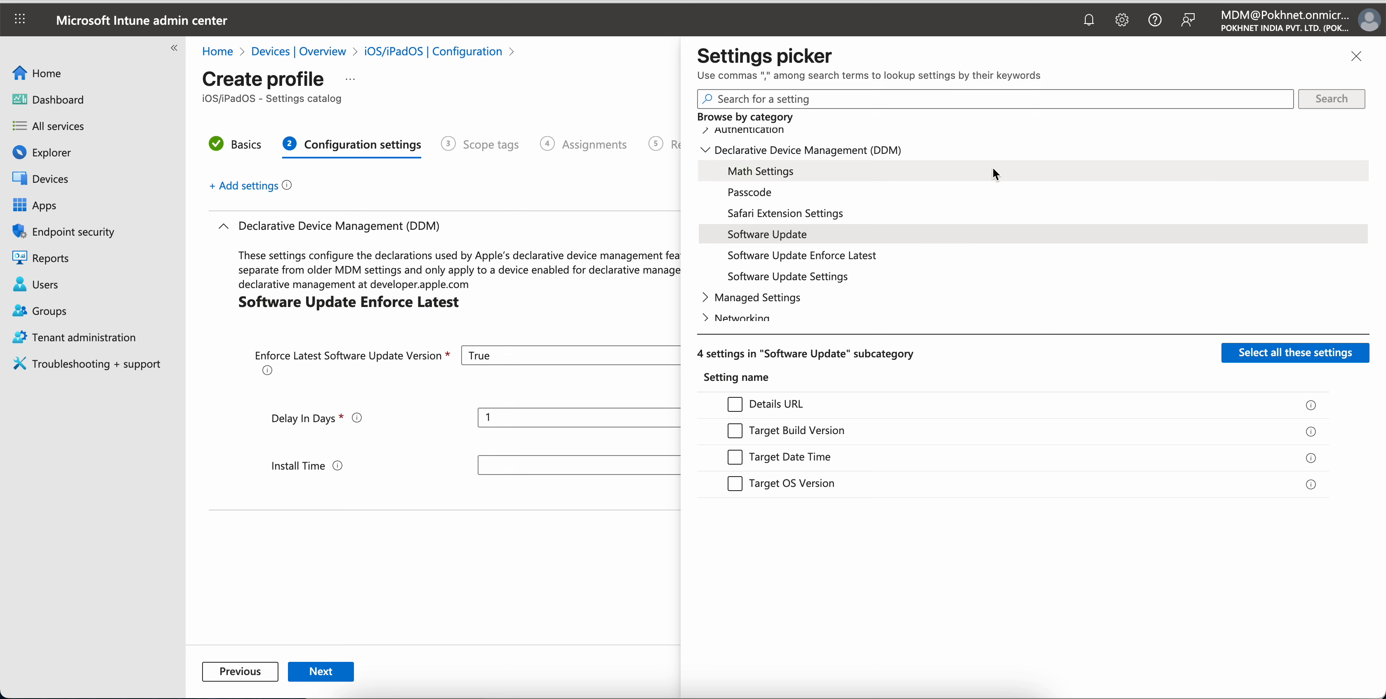
{"action": "left_click", "coordinate": [1356, 57]}
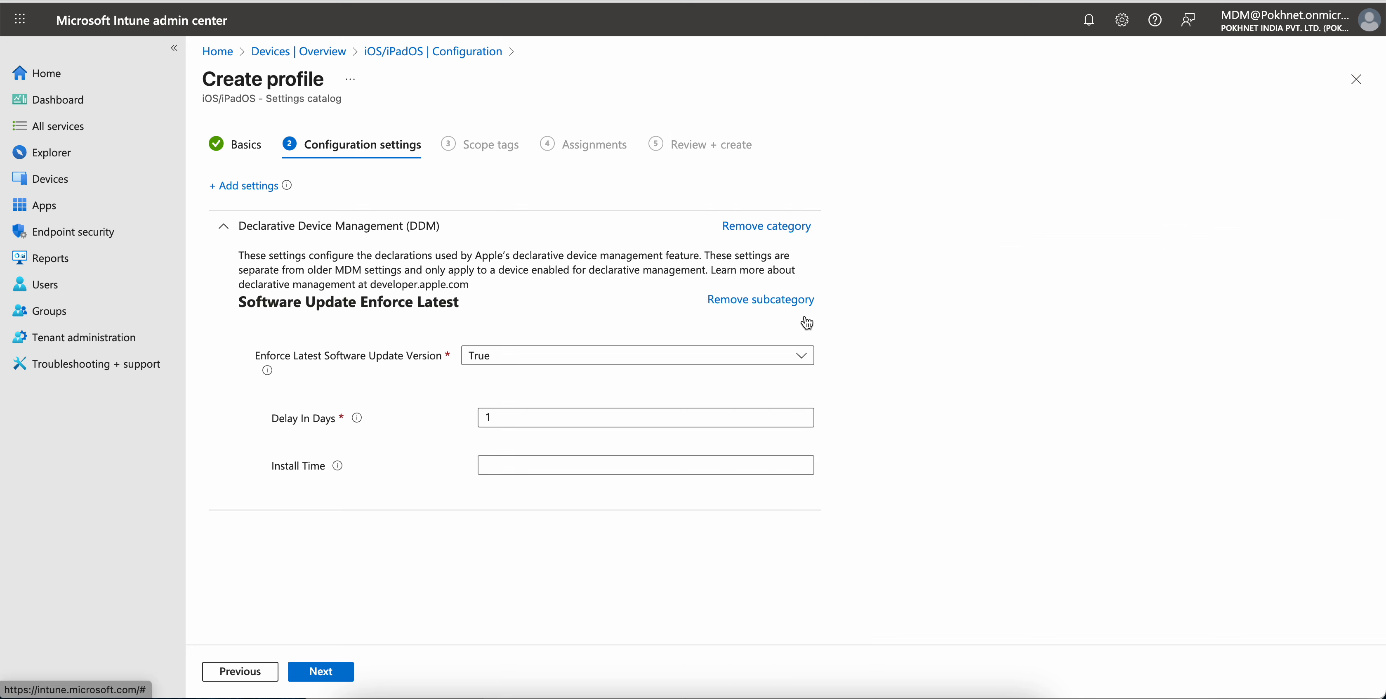
{"action": "left_click", "coordinate": [776, 300]}
Add the Details URL and Target Build Version settings from the Declarative Device Management Software Update subcategory
{"action": "left_click", "coordinate": [265, 420]}
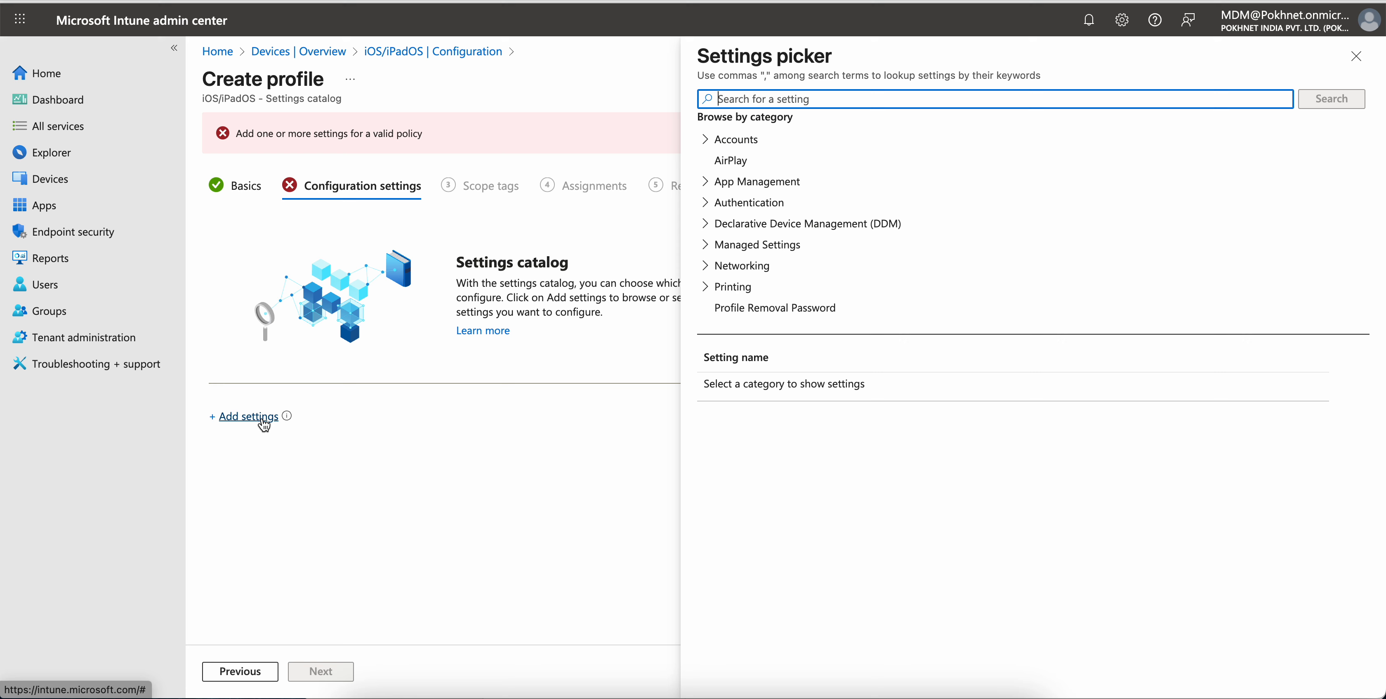
{"action": "left_click", "coordinate": [716, 224]}
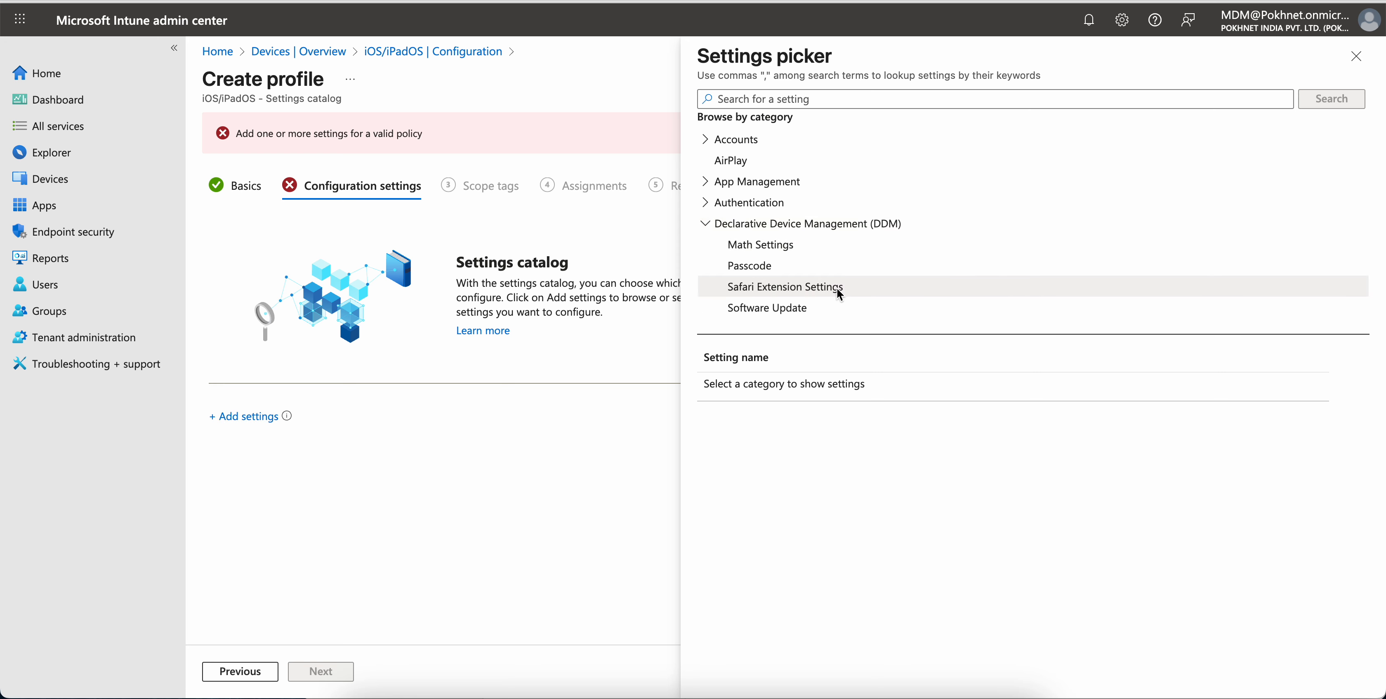
{"action": "scroll", "coordinate": [931, 254], "scroll_direction": "down", "scroll_amount": 2}
{"action": "left_click", "coordinate": [845, 228]}
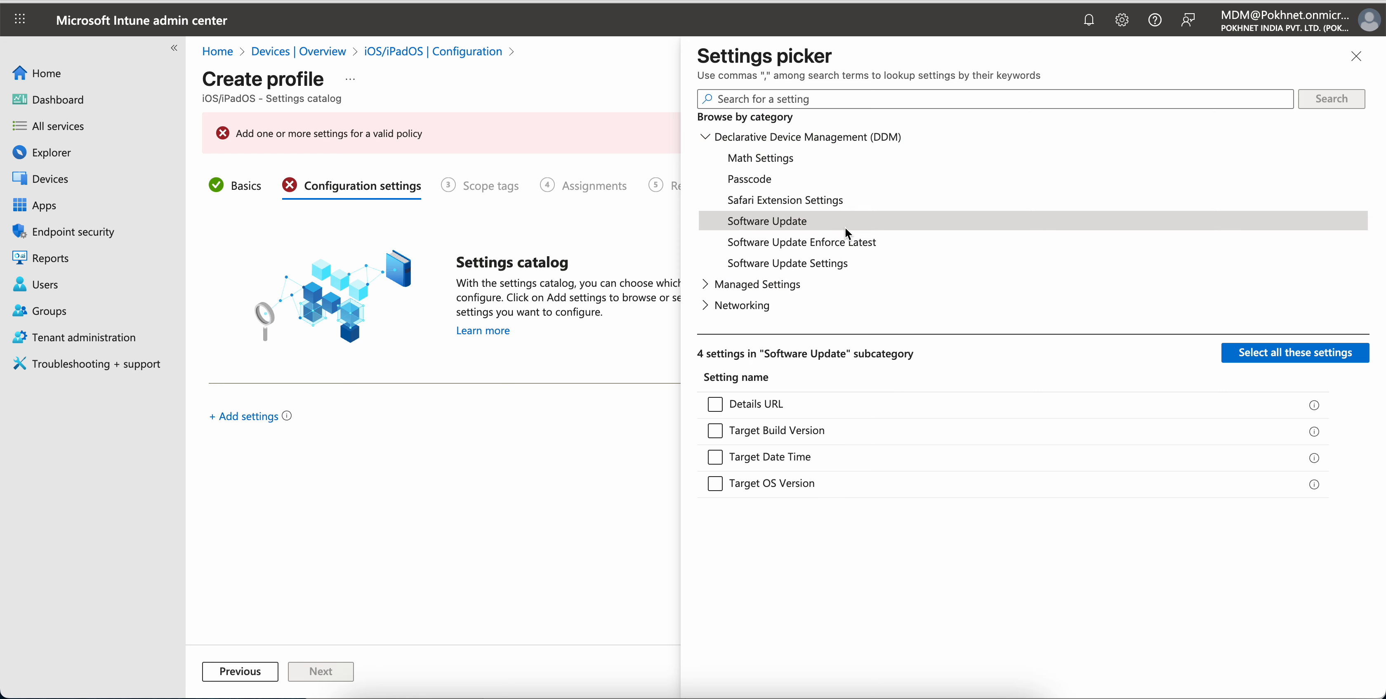
{"action": "left_click", "coordinate": [715, 405]}
{"action": "left_click", "coordinate": [716, 431]}
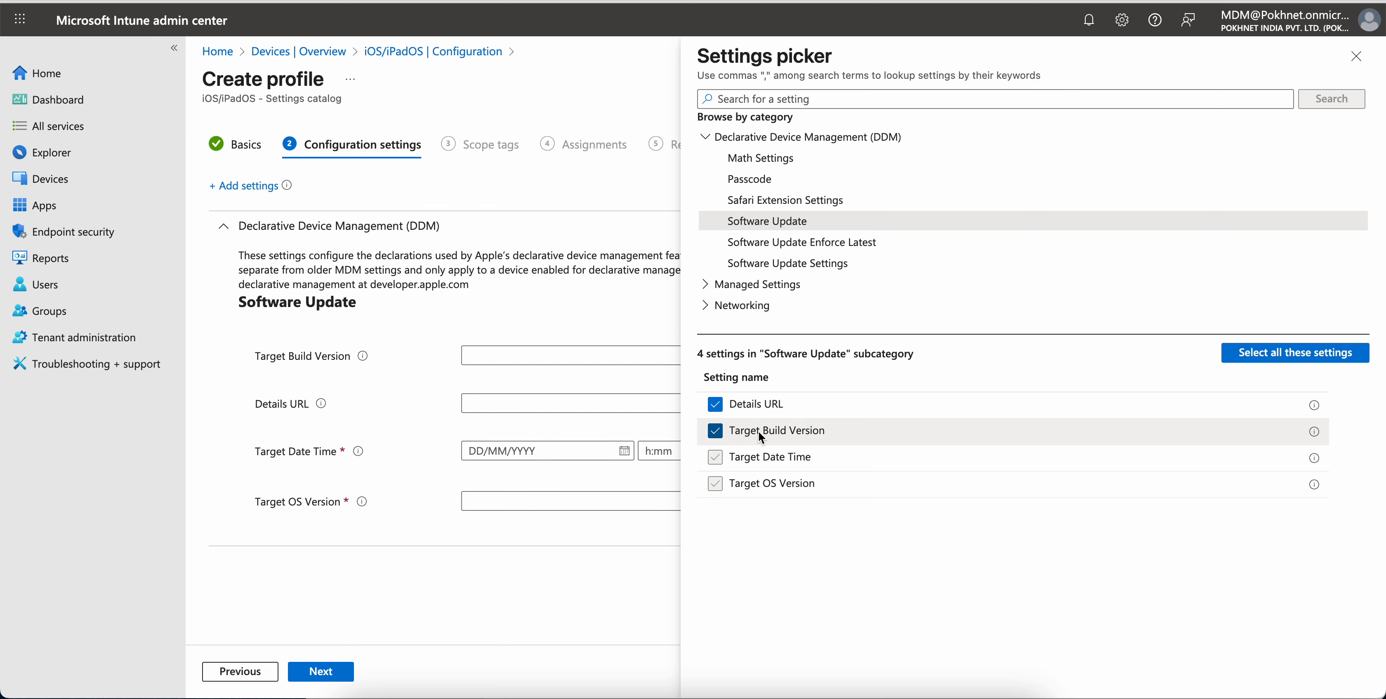
{"action": "left_click", "coordinate": [1357, 56]}
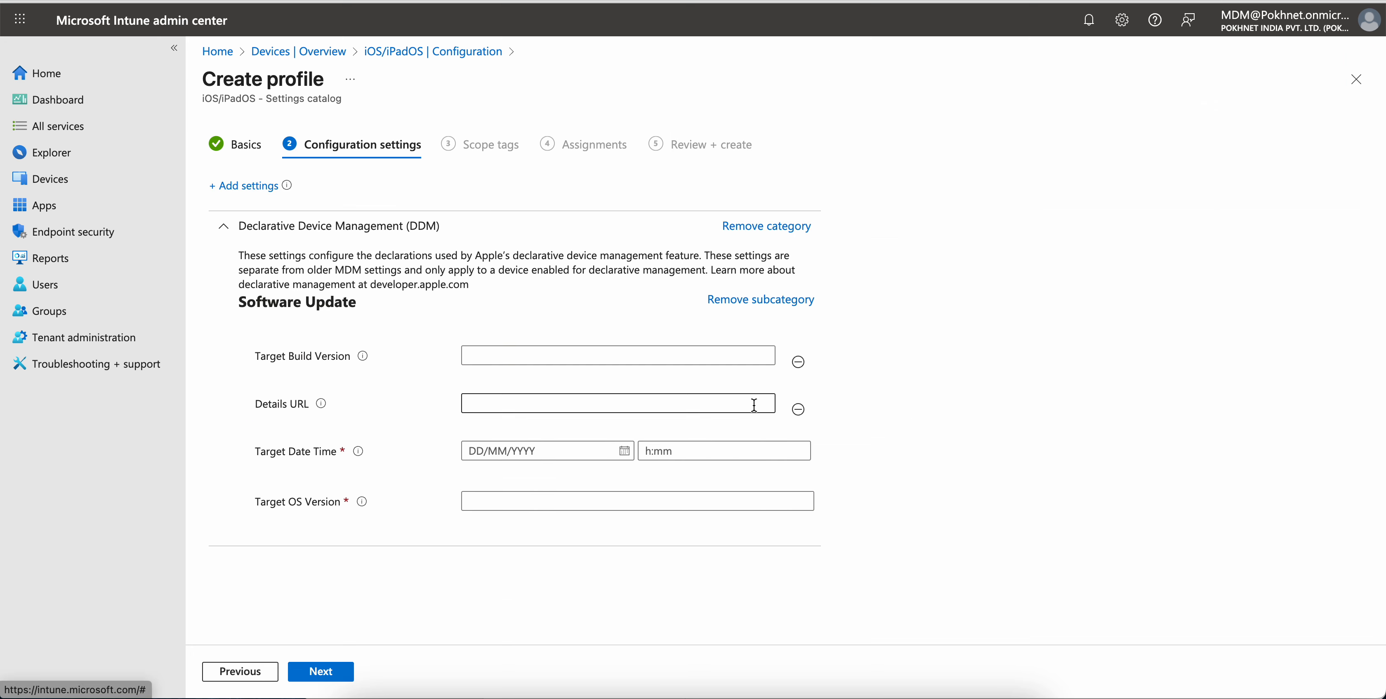
Set the Target Build Version to 18.5
{"action": "left_click", "coordinate": [585, 354]}
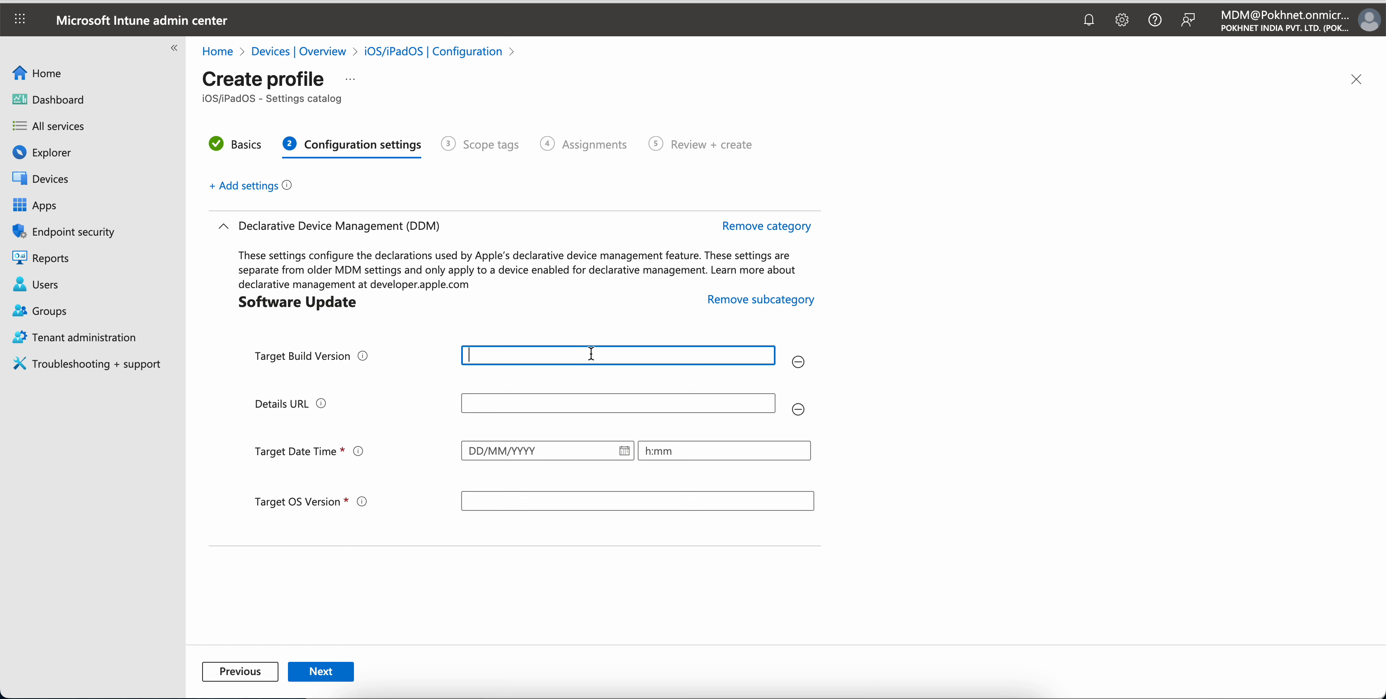
{"action": "type", "text": "18.5"}
{"action": "left_click", "coordinate": [916, 343]}
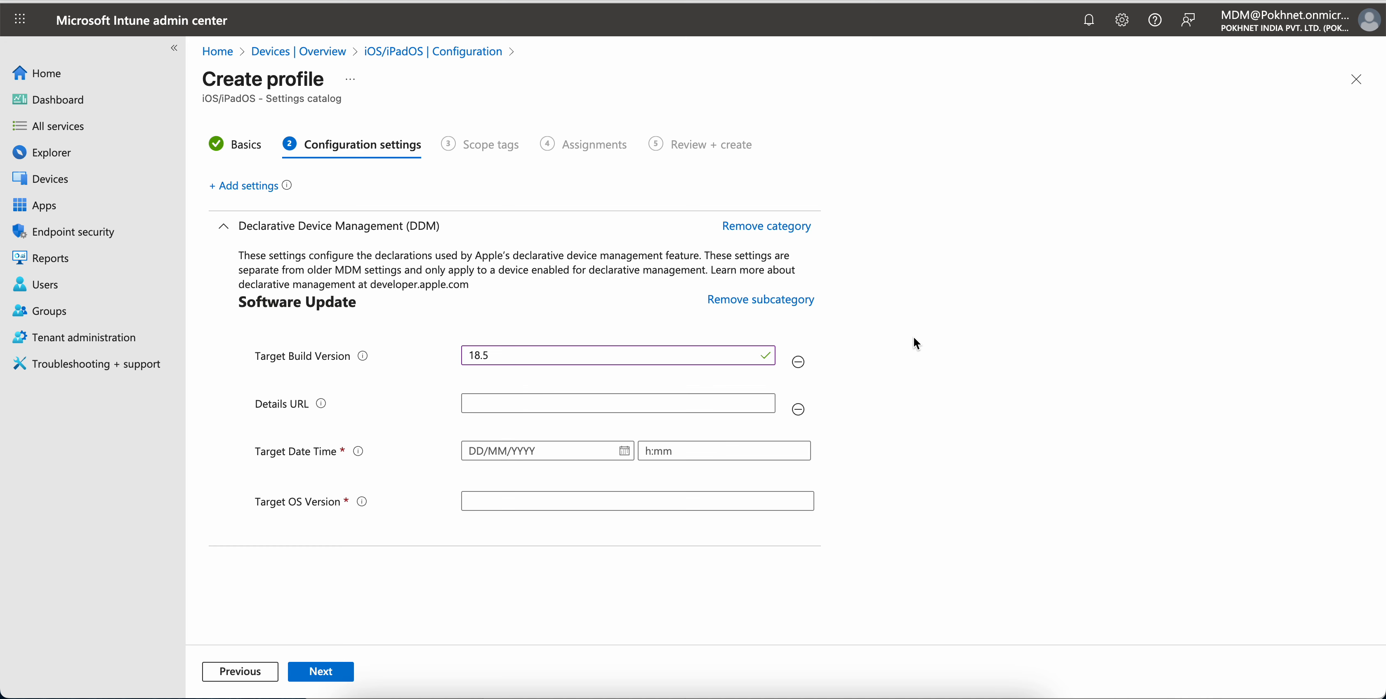
{"action": "left_click_drag", "start_coordinate": [513, 356], "coordinate": [424, 356]}
{"action": "left_click", "coordinate": [512, 355]}
{"action": "key", "text": "BackSpace"}
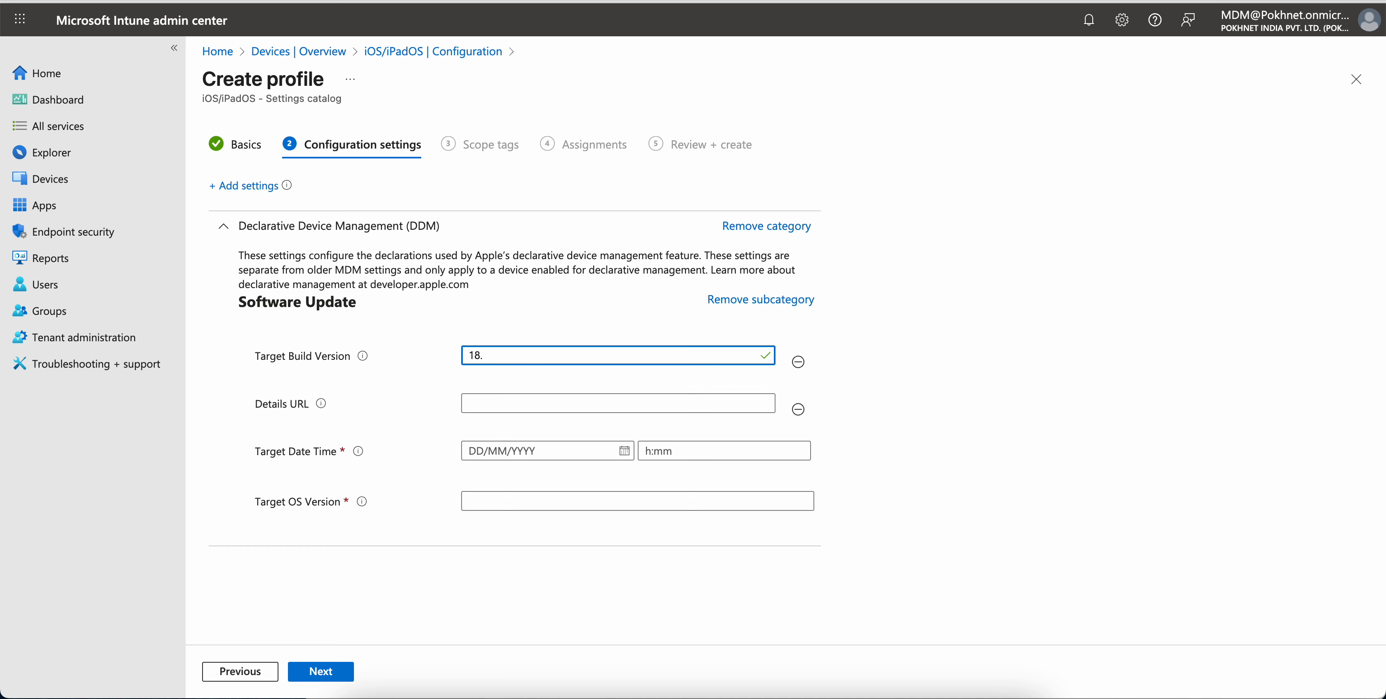
{"action": "type", "text": "5"}
{"action": "left_click", "coordinate": [868, 367]}
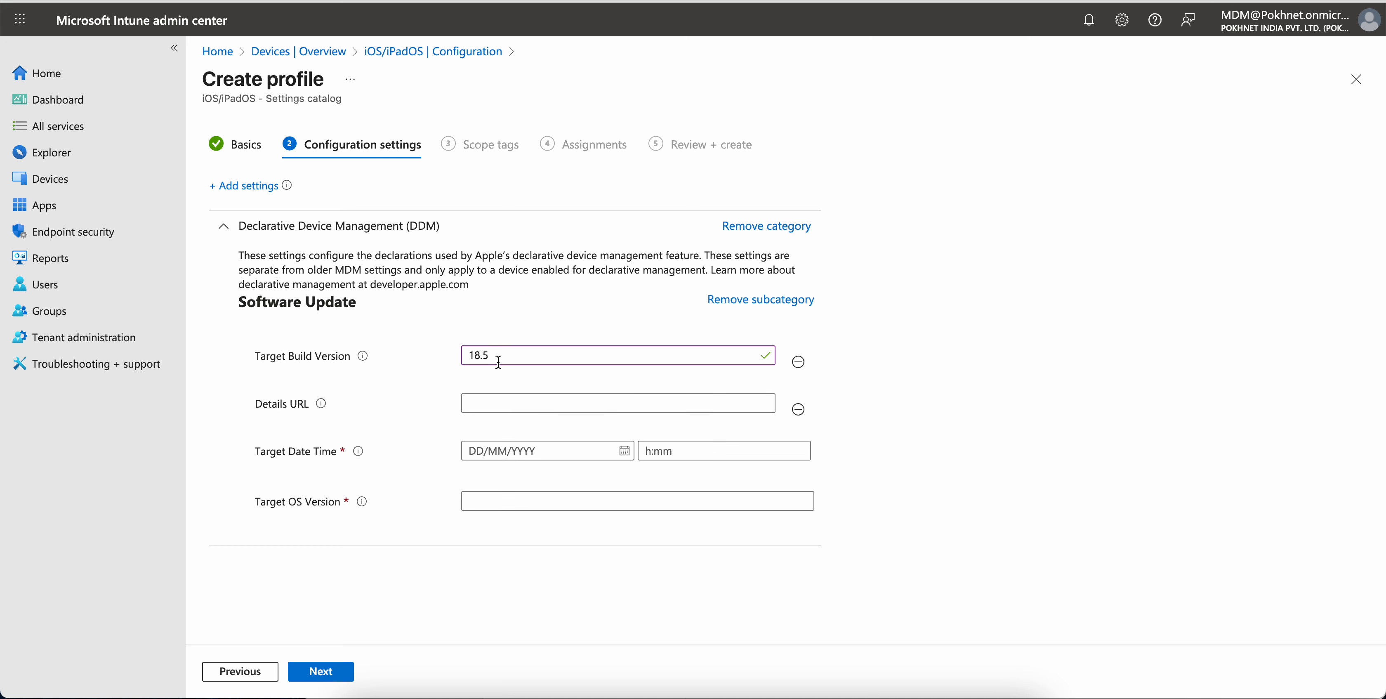
Set the Target Date Time to 31/08/2025 at 00:00
{"action": "left_click", "coordinate": [528, 404]}
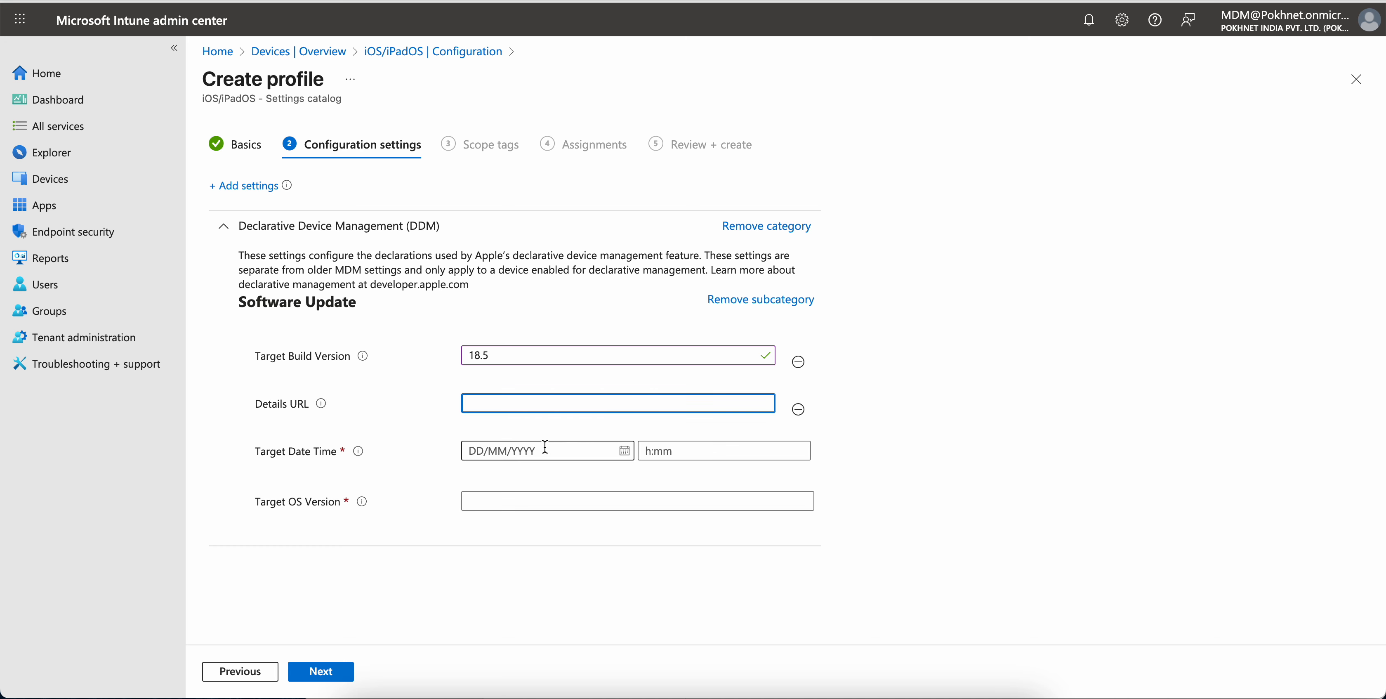
{"action": "left_click", "coordinate": [624, 451]}
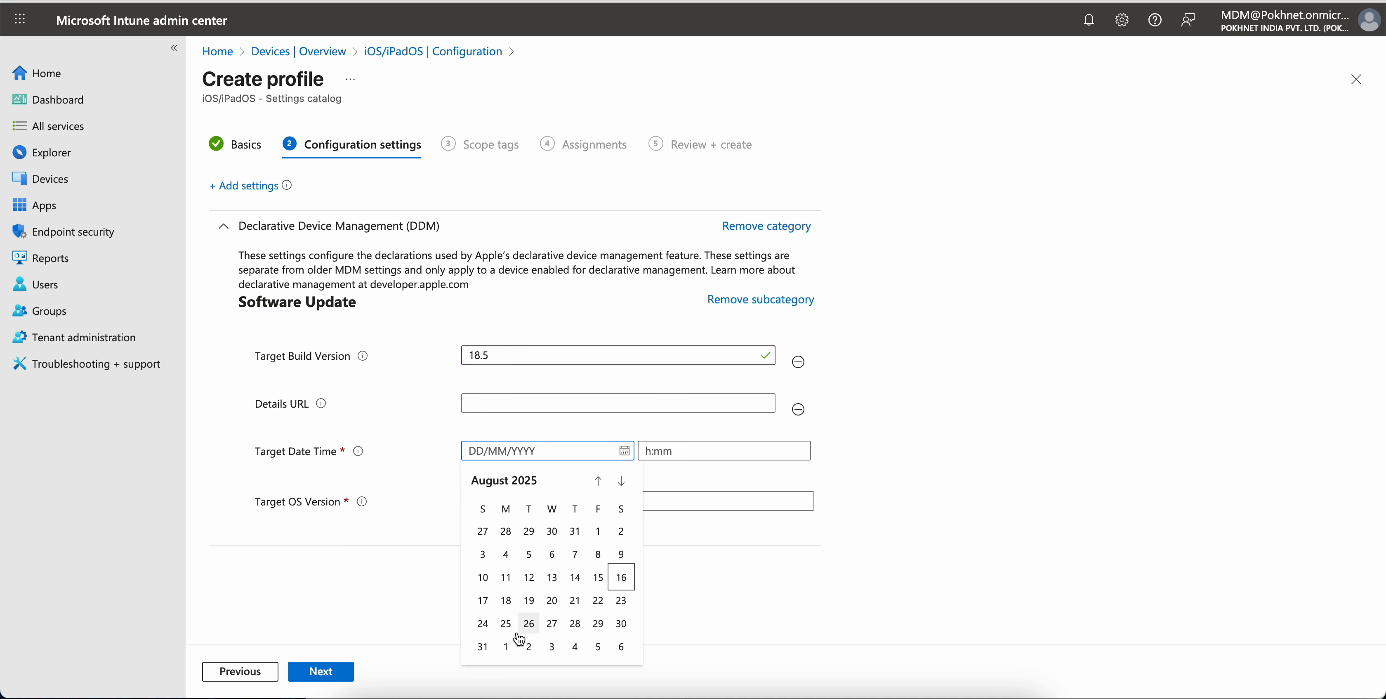
{"action": "left_click", "coordinate": [483, 646]}
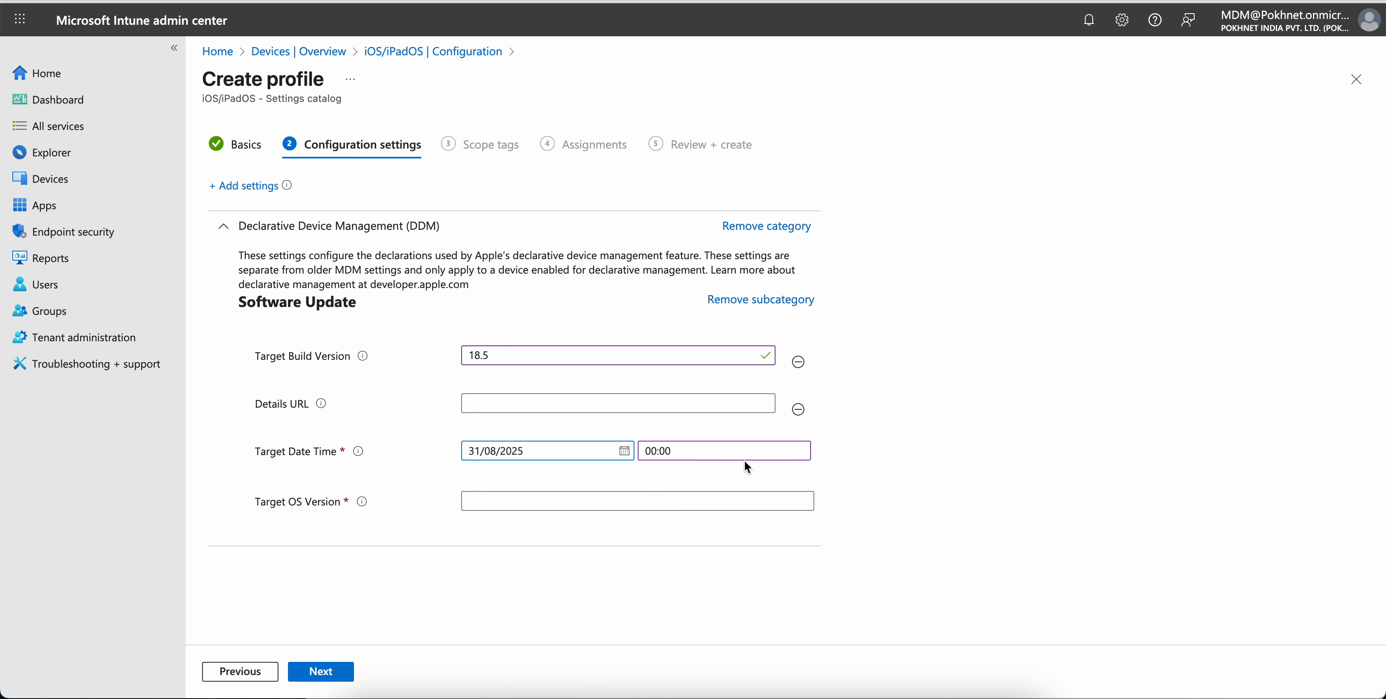
{"action": "left_click", "coordinate": [722, 453]}
Clear and remove the Target Build Version setting from the Software Update subcategory
{"action": "left_click", "coordinate": [521, 499]}
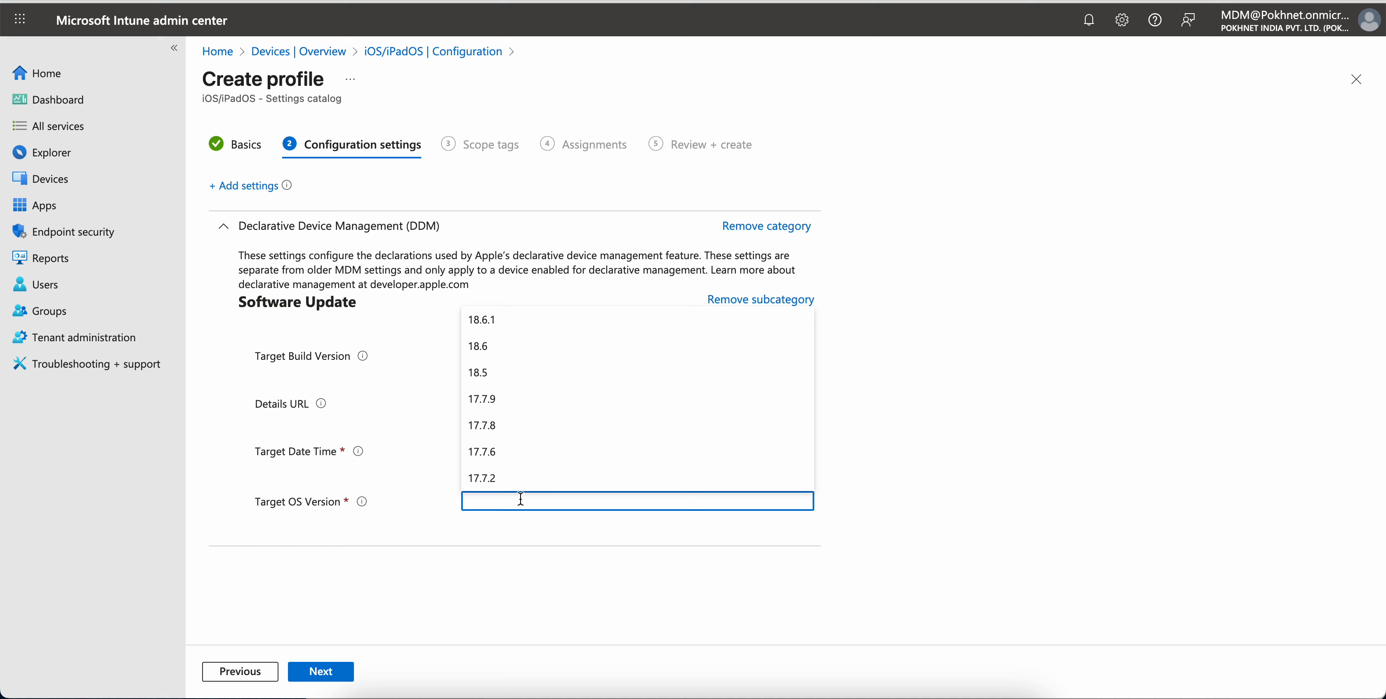
{"action": "left_click", "coordinate": [303, 369]}
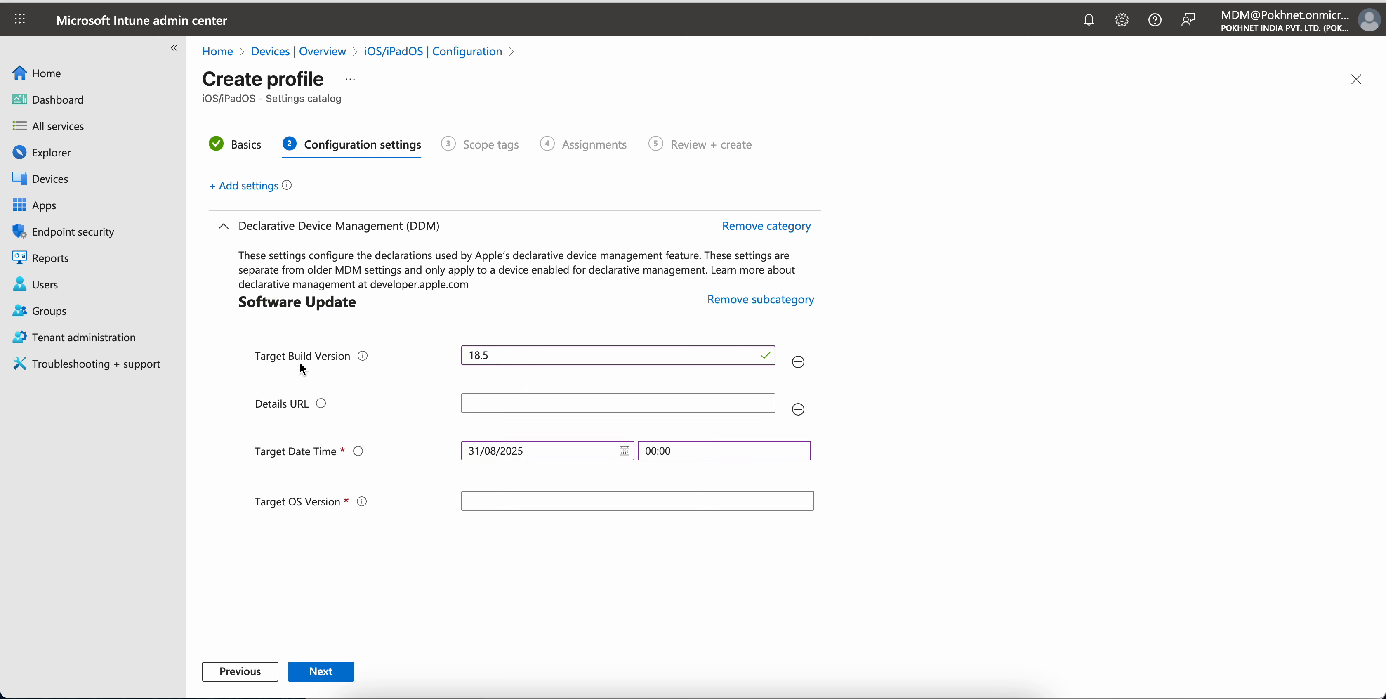
{"action": "left_click_drag", "start_coordinate": [291, 364], "coordinate": [351, 359]}
{"action": "left_click", "coordinate": [404, 363]}
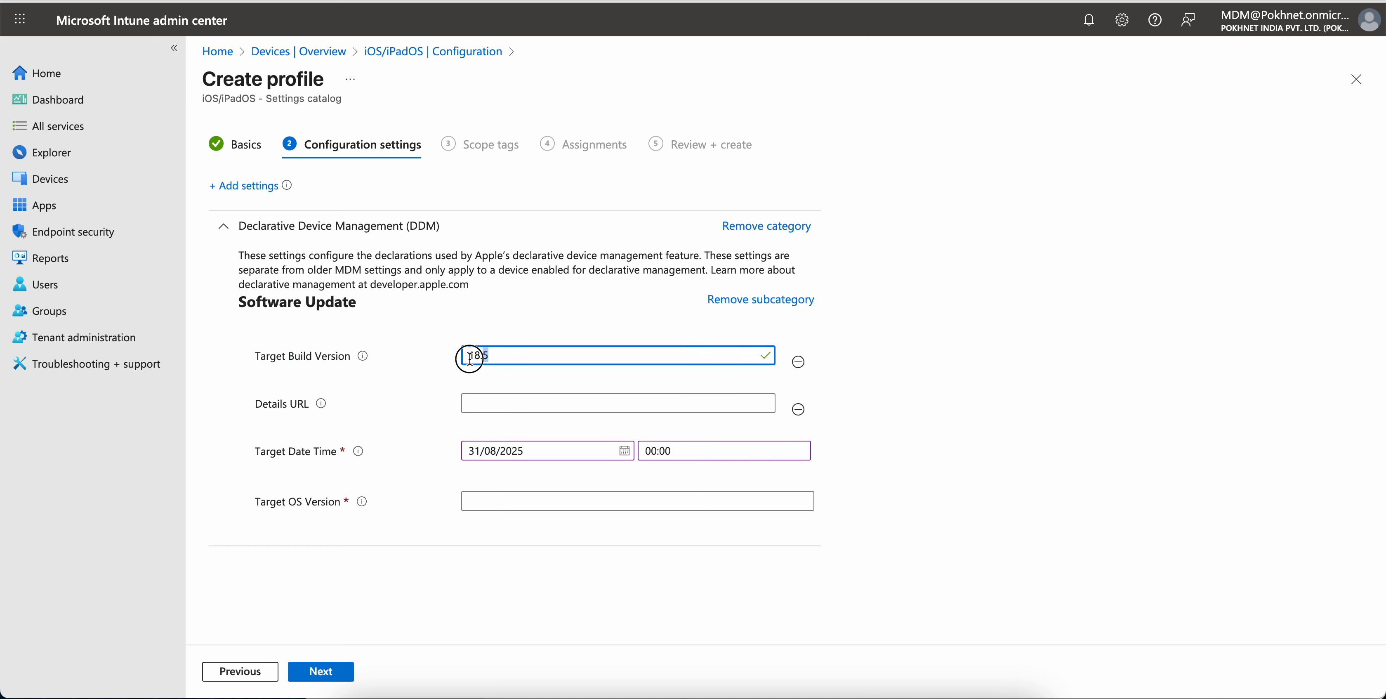
{"action": "key", "text": "BackSpace"}
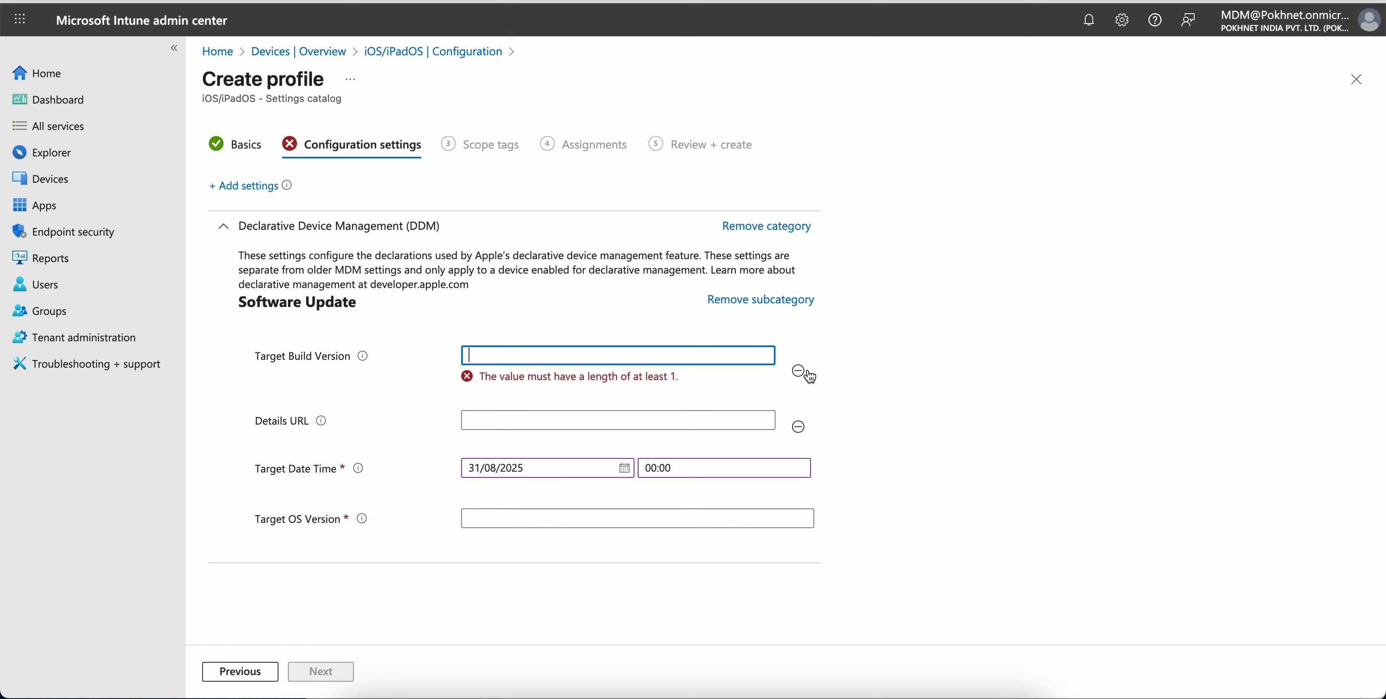
{"action": "left_click", "coordinate": [801, 371]}
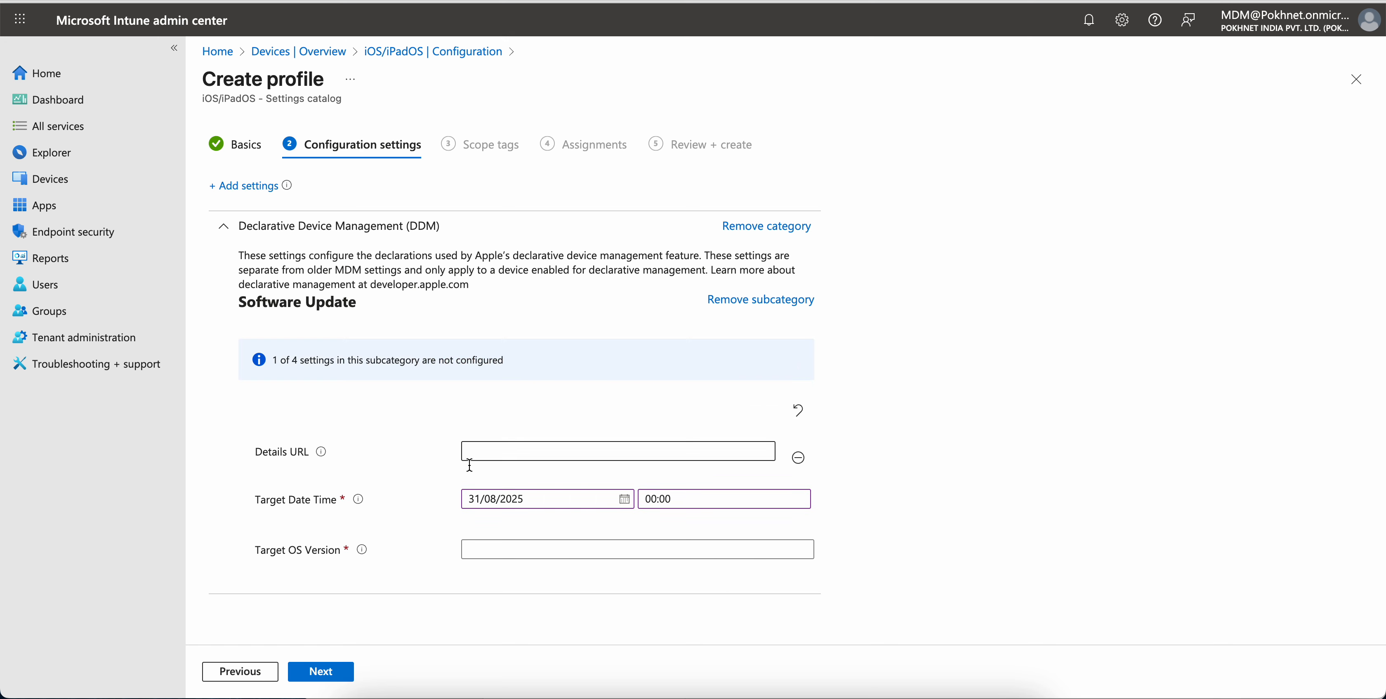
Set the Target OS Version to 18.5
{"action": "left_click", "coordinate": [479, 549]}
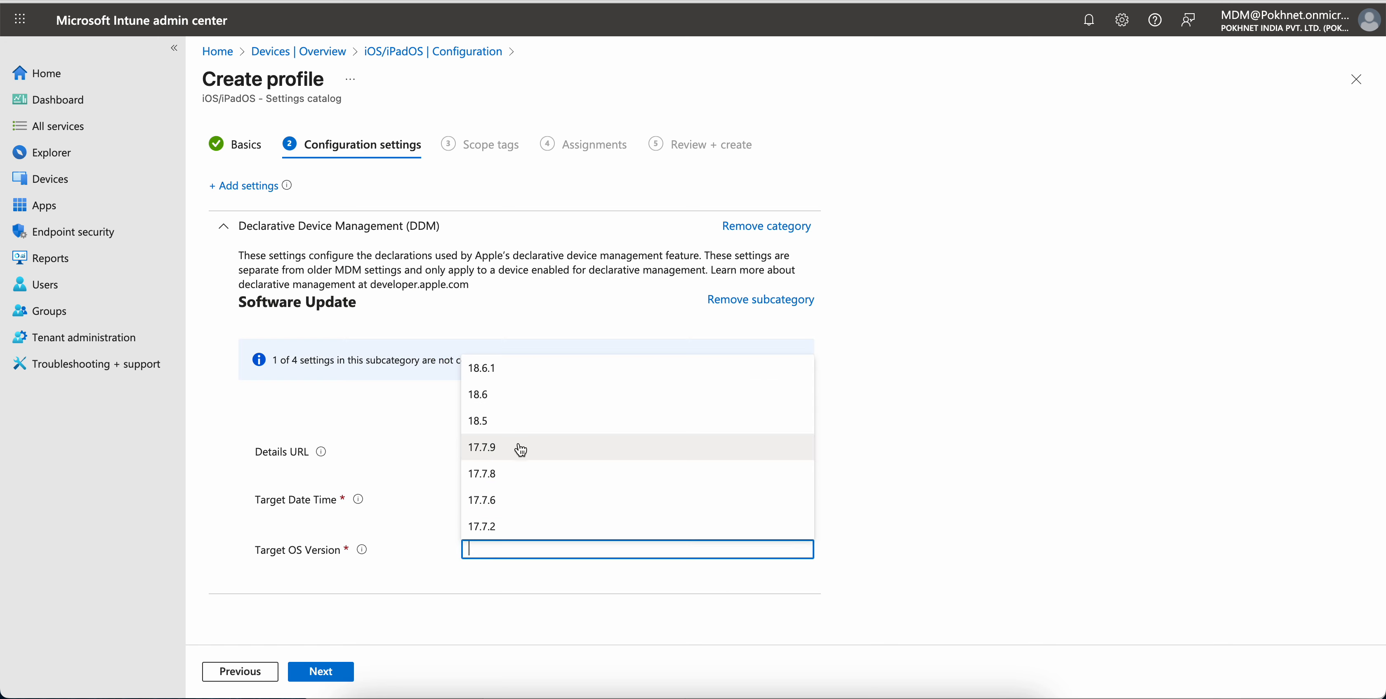
{"action": "left_click", "coordinate": [525, 422]}
{"action": "left_click", "coordinate": [884, 486]}
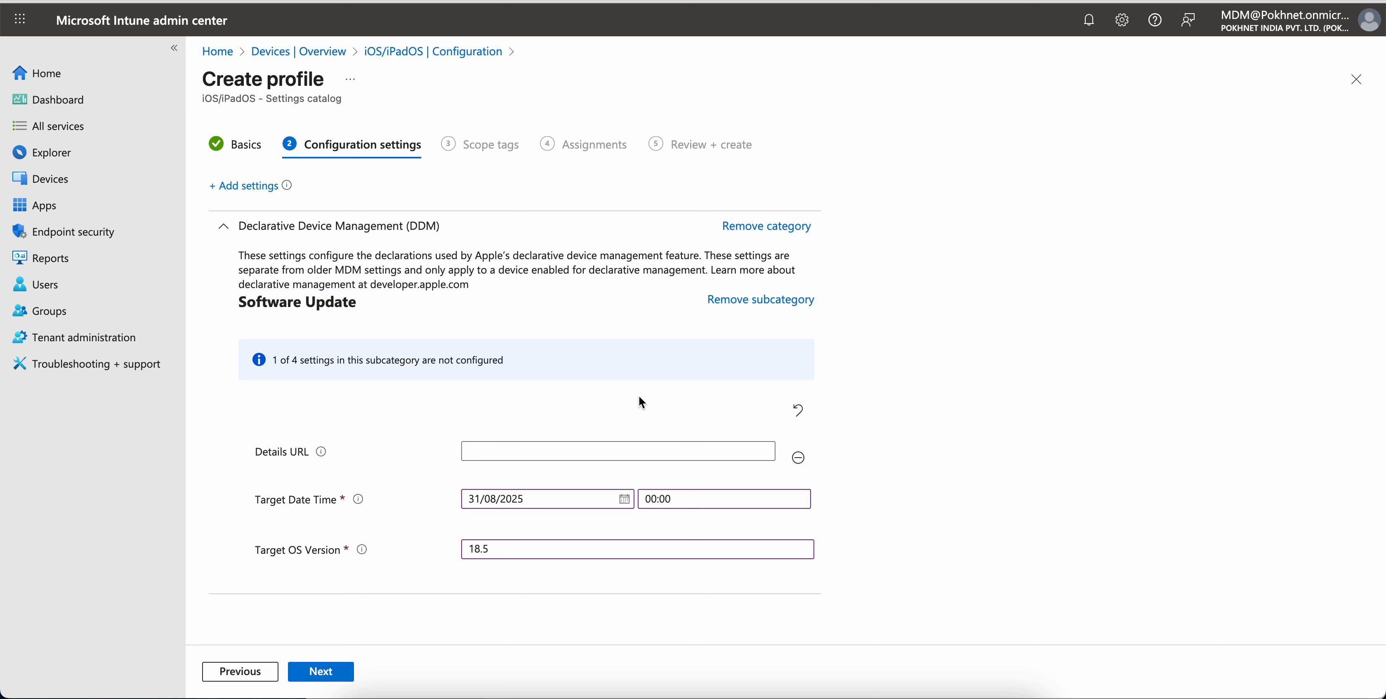
Remove the Software Update subcategory and re-add it with Details URL and Target Build Version from the DDM settings picker
{"action": "left_click", "coordinate": [776, 300]}
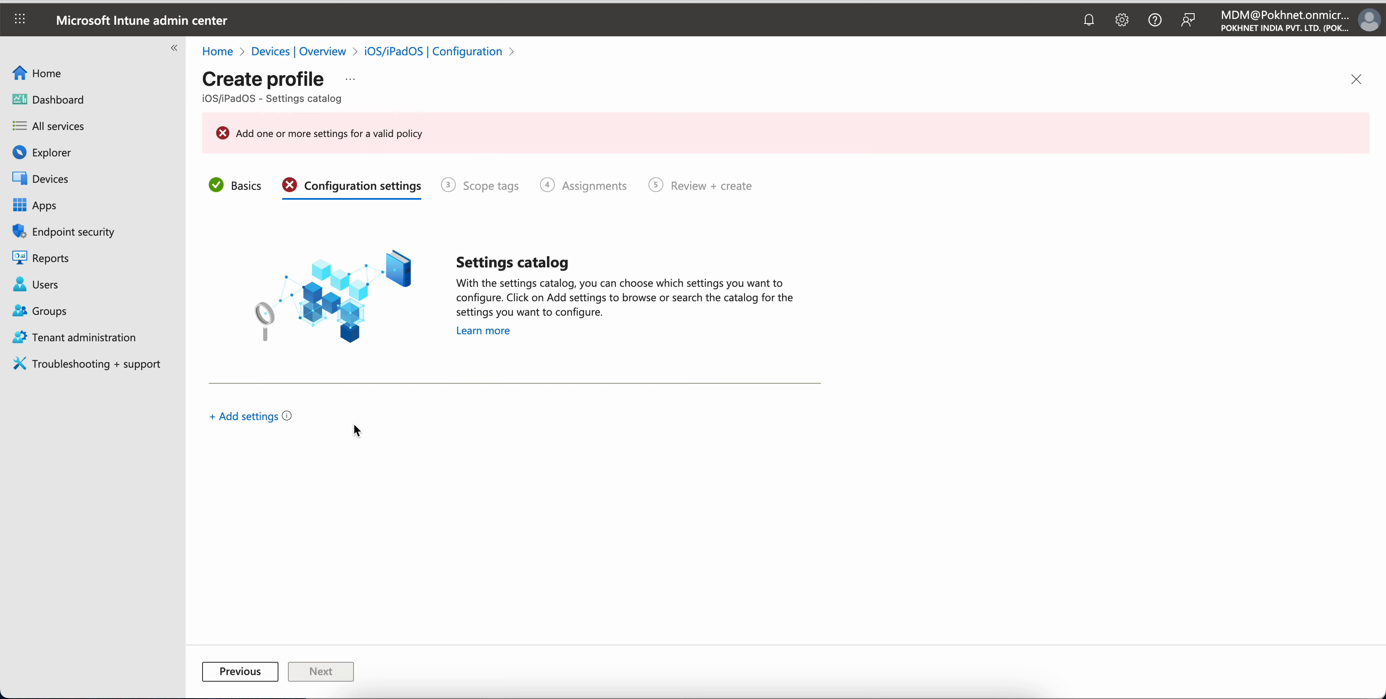
{"action": "left_click", "coordinate": [247, 416]}
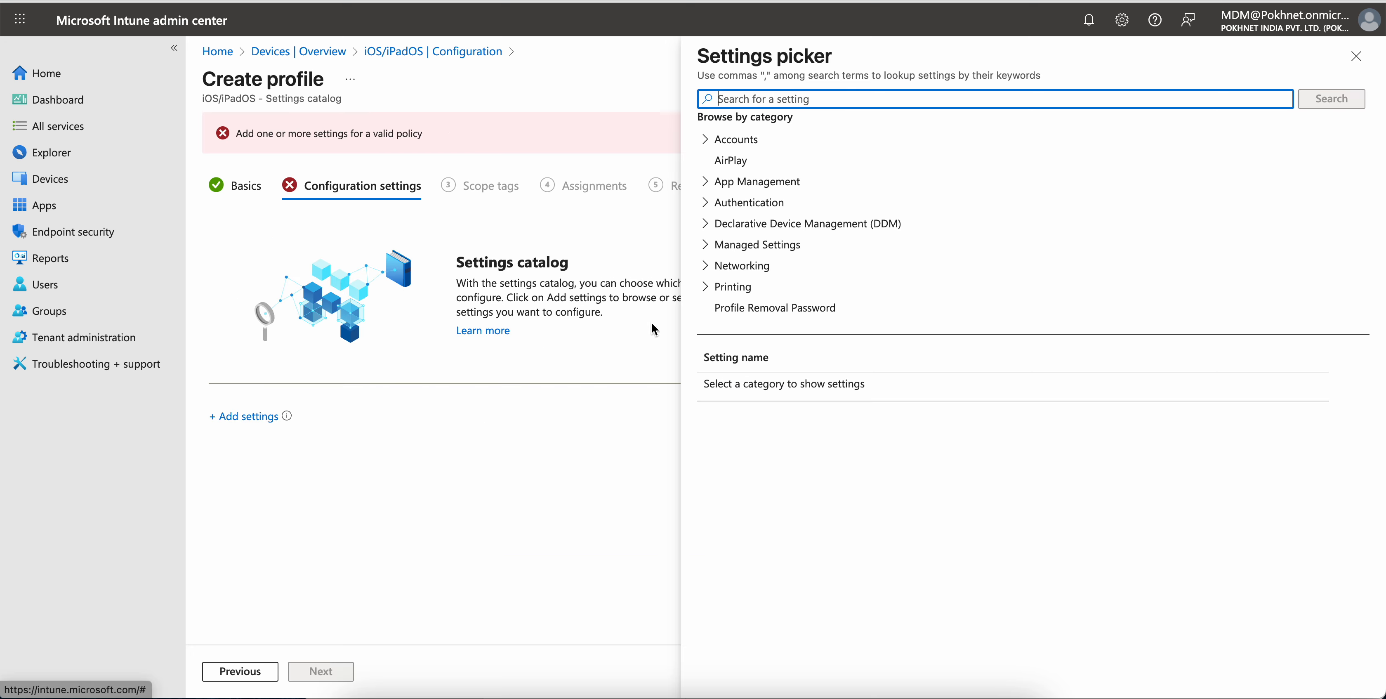
{"action": "left_click", "coordinate": [705, 223]}
{"action": "scroll", "coordinate": [929, 248], "scroll_direction": "down", "scroll_amount": 3}
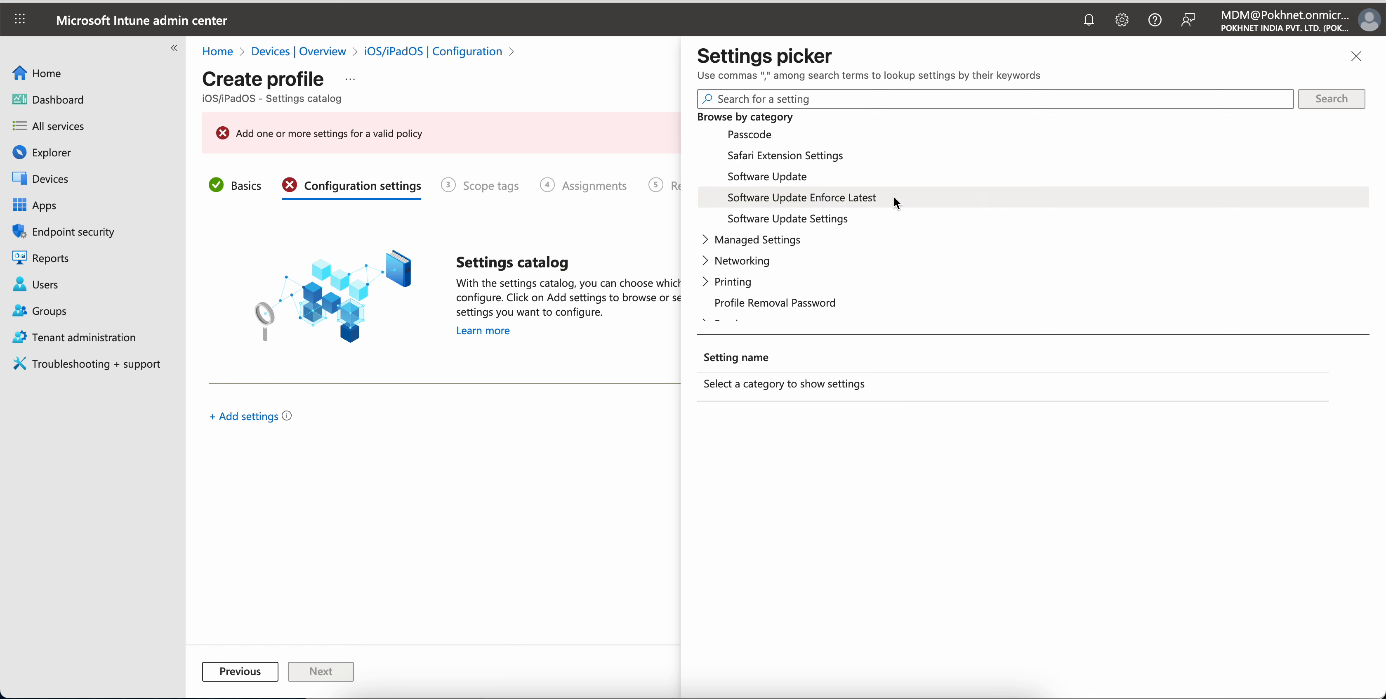
{"action": "left_click", "coordinate": [834, 220]}
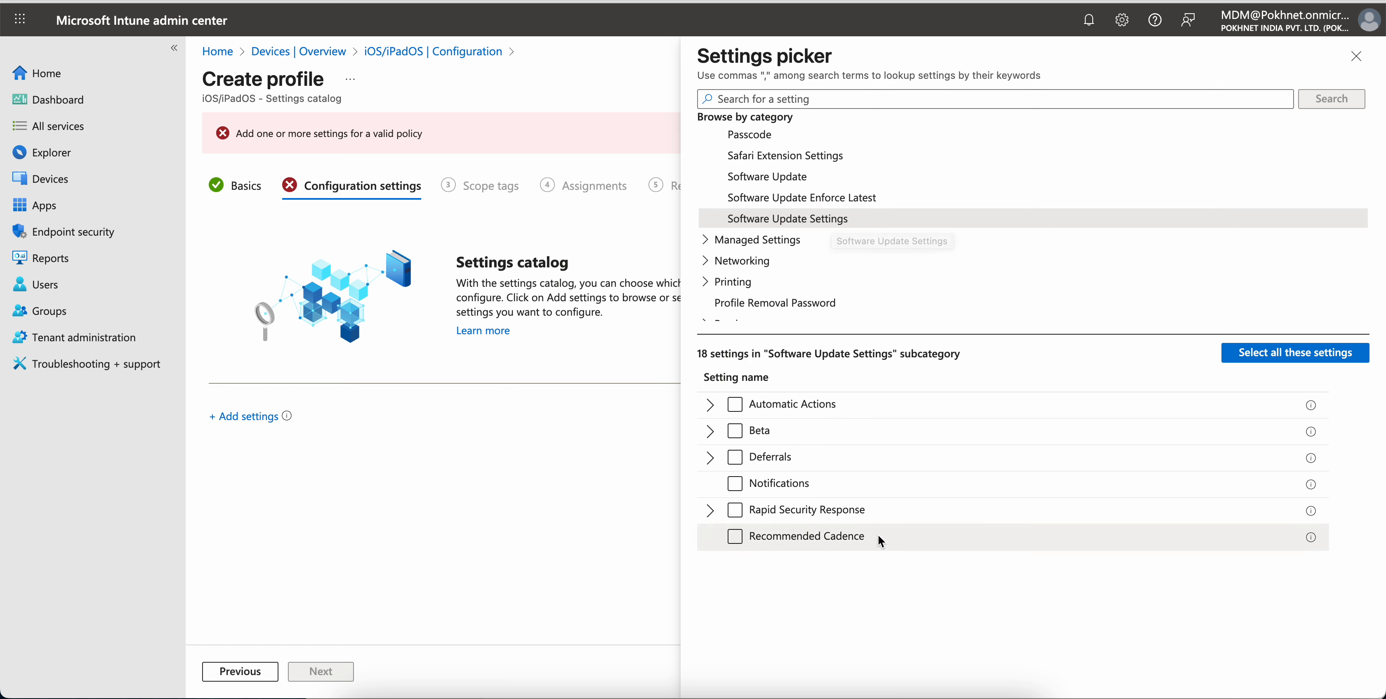
{"action": "left_click", "coordinate": [838, 178]}
{"action": "left_click", "coordinate": [736, 404]}
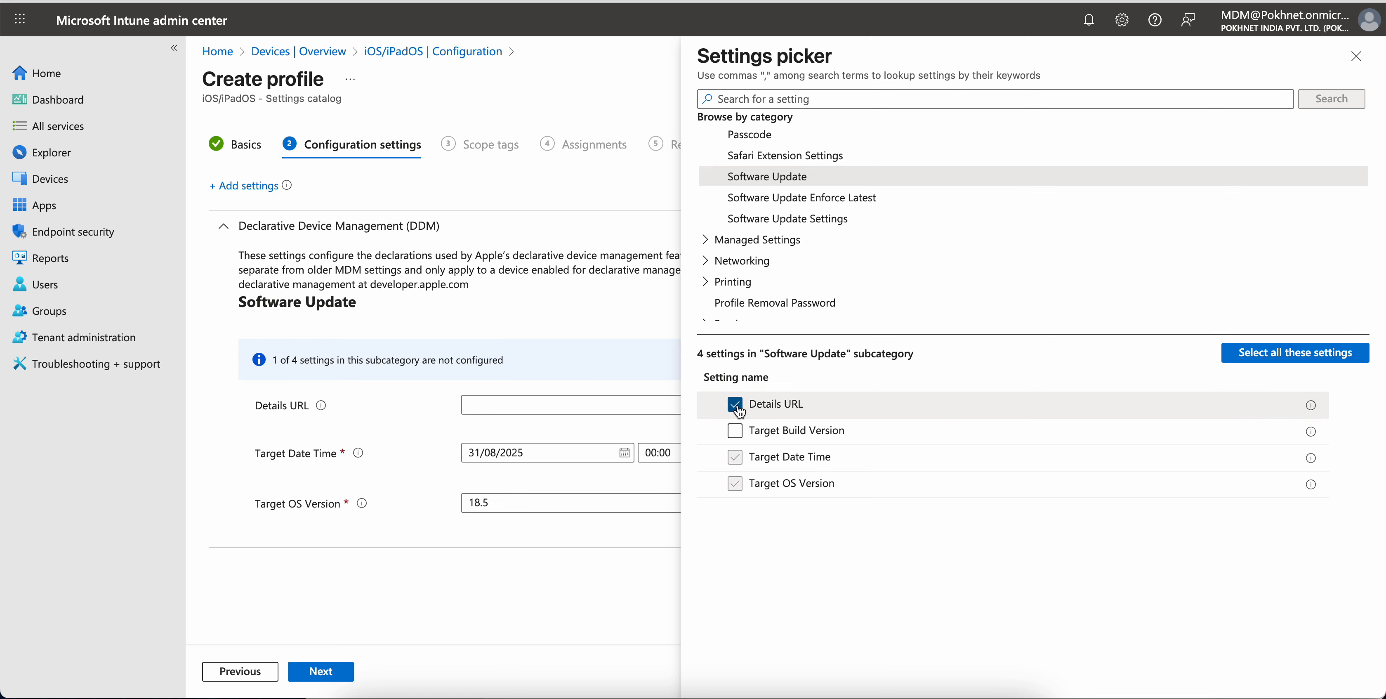
{"action": "left_click", "coordinate": [735, 431]}
Add the Automatic Actions Download and Install OS Updates settings from the Software Update Settings subcategory
{"action": "left_click", "coordinate": [834, 217]}
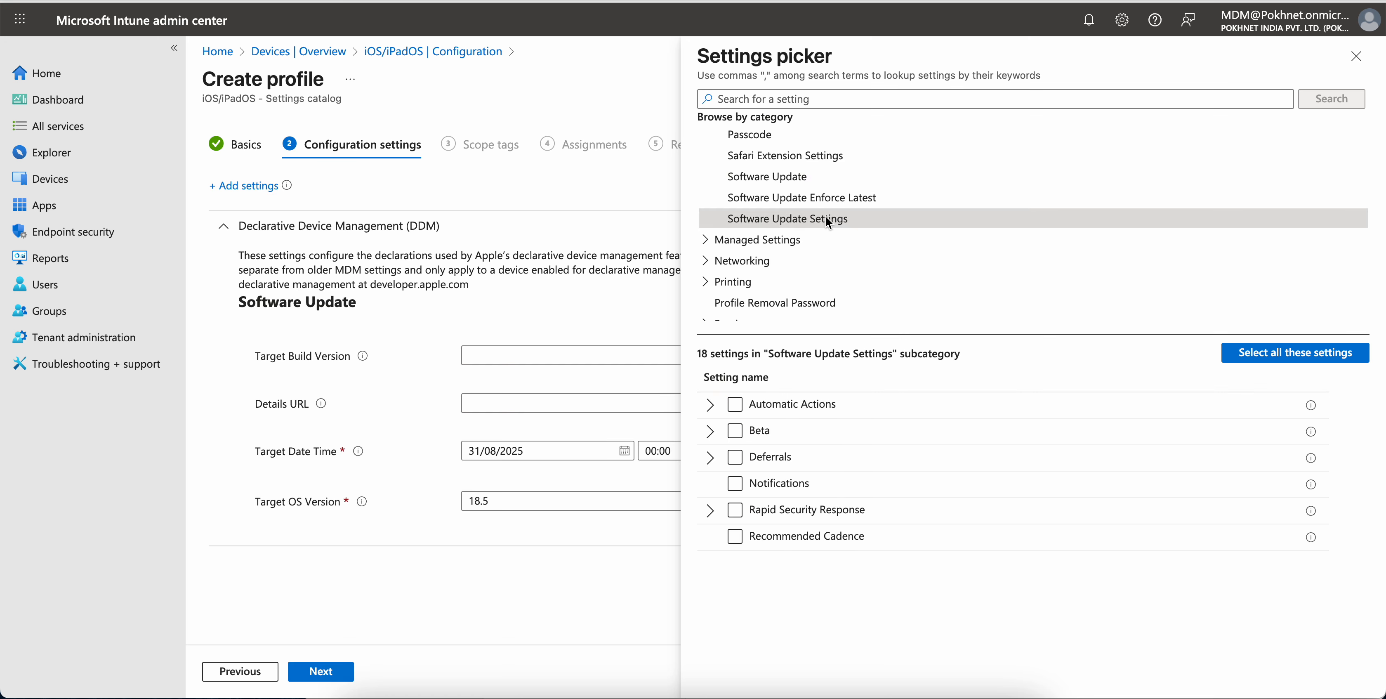
{"action": "left_click", "coordinate": [710, 406]}
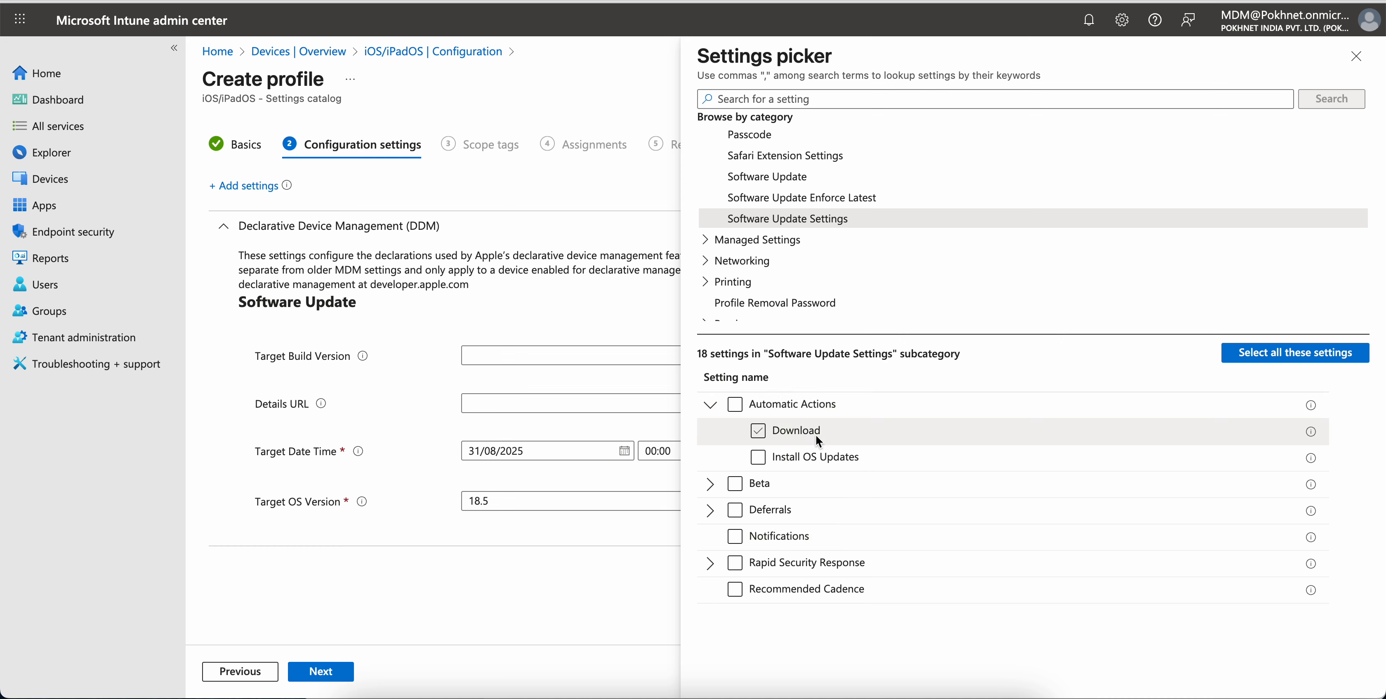
{"action": "left_click", "coordinate": [760, 432]}
{"action": "left_click", "coordinate": [758, 457]}
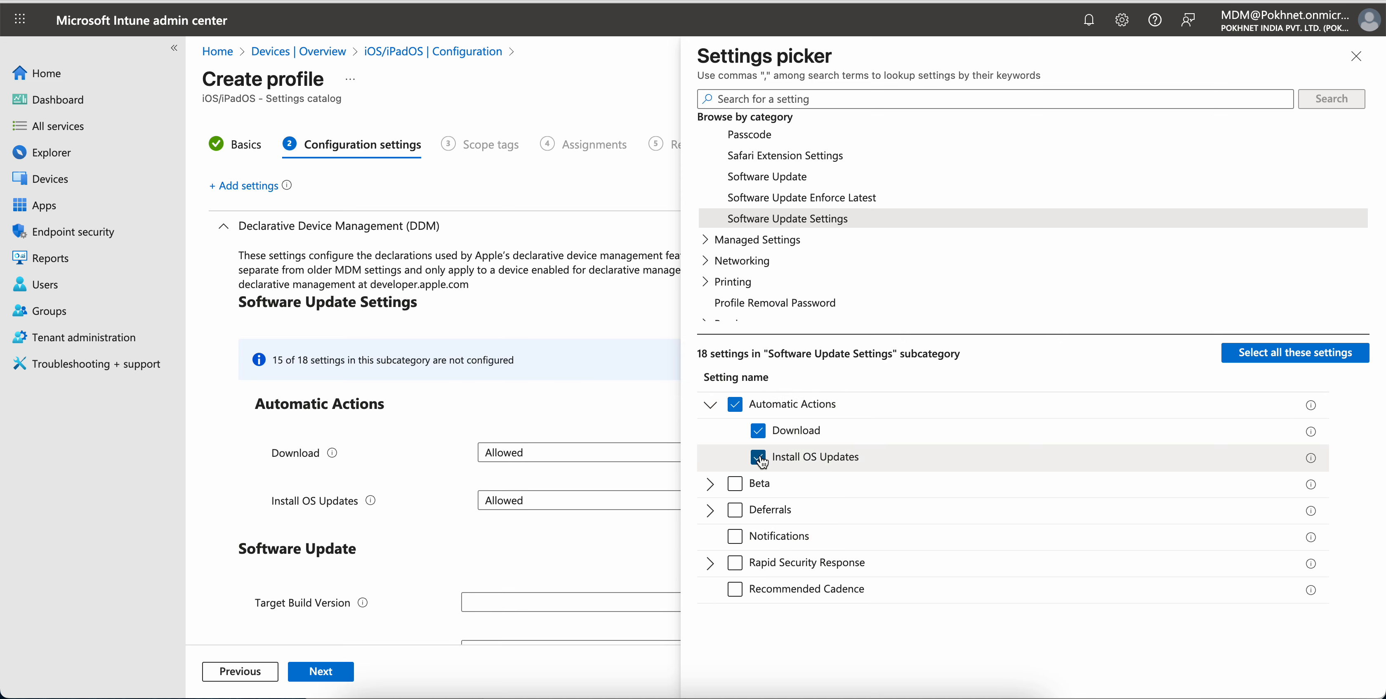
Add the Deferrals Combined Period In Days setting
{"action": "left_click", "coordinate": [711, 509]}
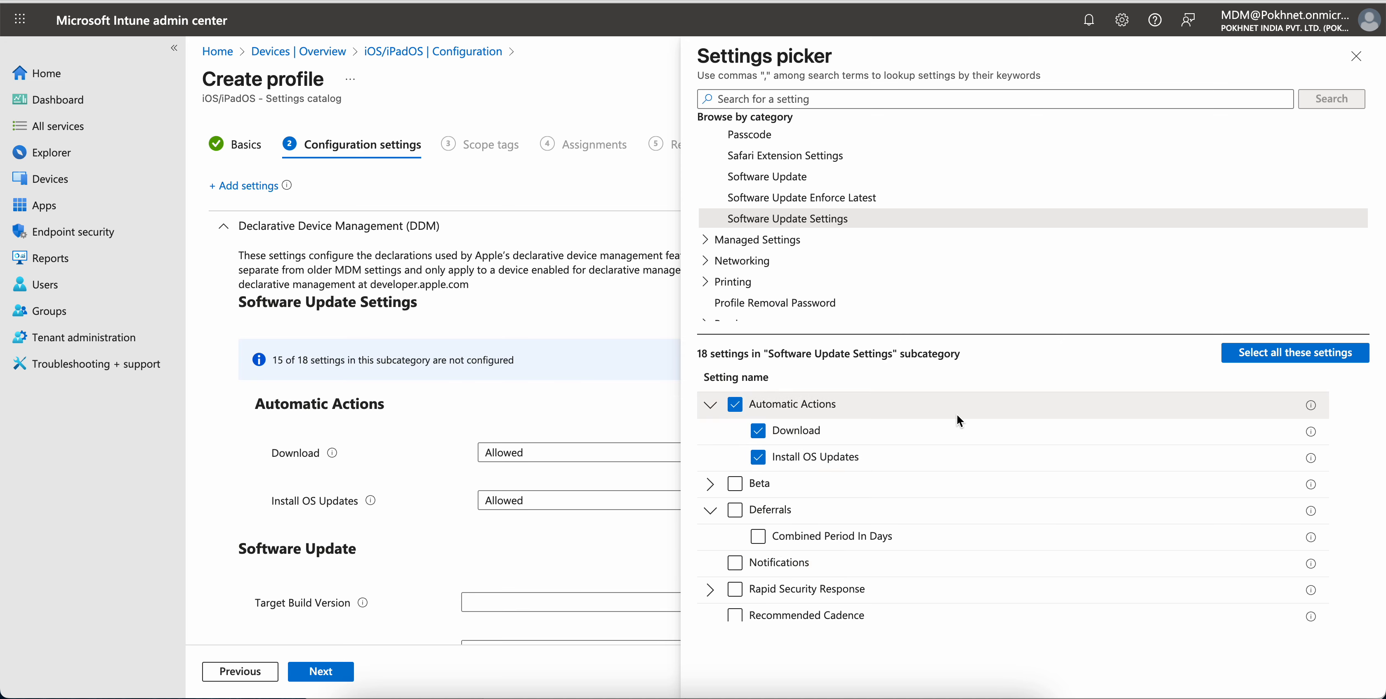
{"action": "scroll", "coordinate": [952, 416], "scroll_direction": "down", "scroll_amount": 1}
{"action": "left_click", "coordinate": [758, 527]}
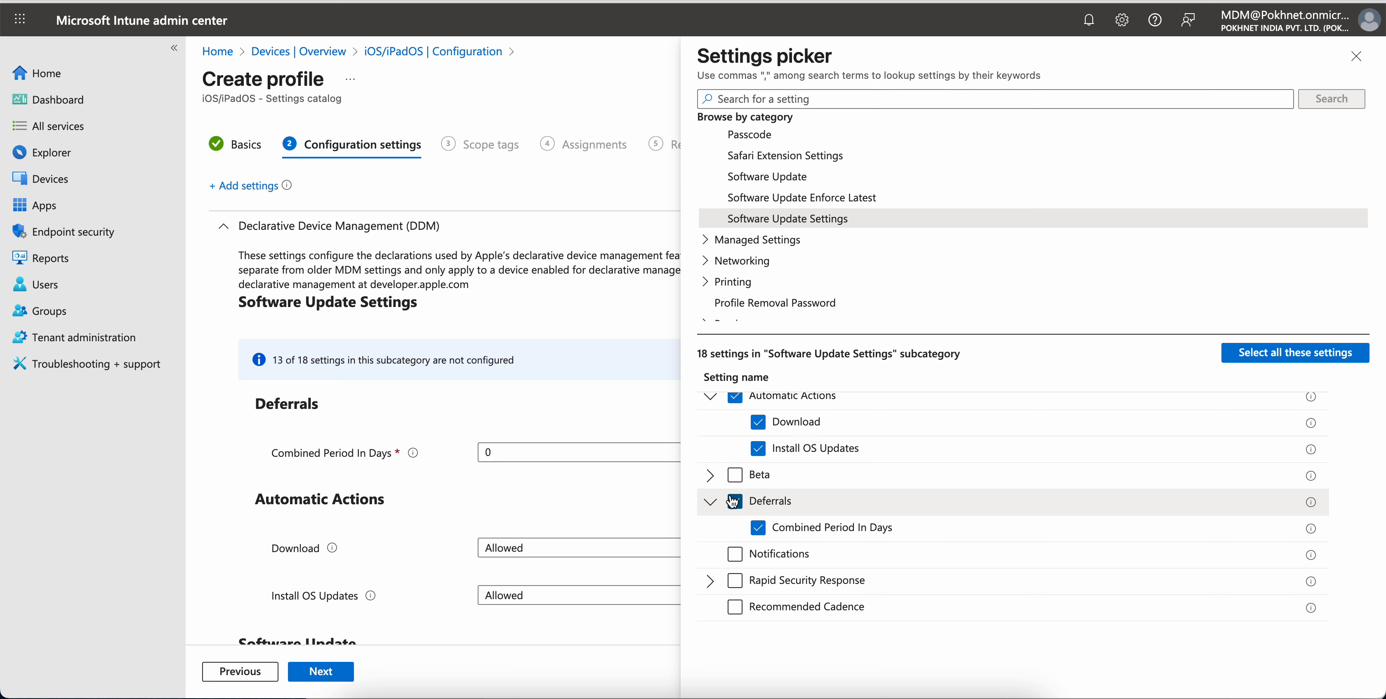
Add the Rapid Security Response, Notifications and Recommended Cadence settings
{"action": "left_click", "coordinate": [710, 581]}
{"action": "left_click", "coordinate": [735, 580]}
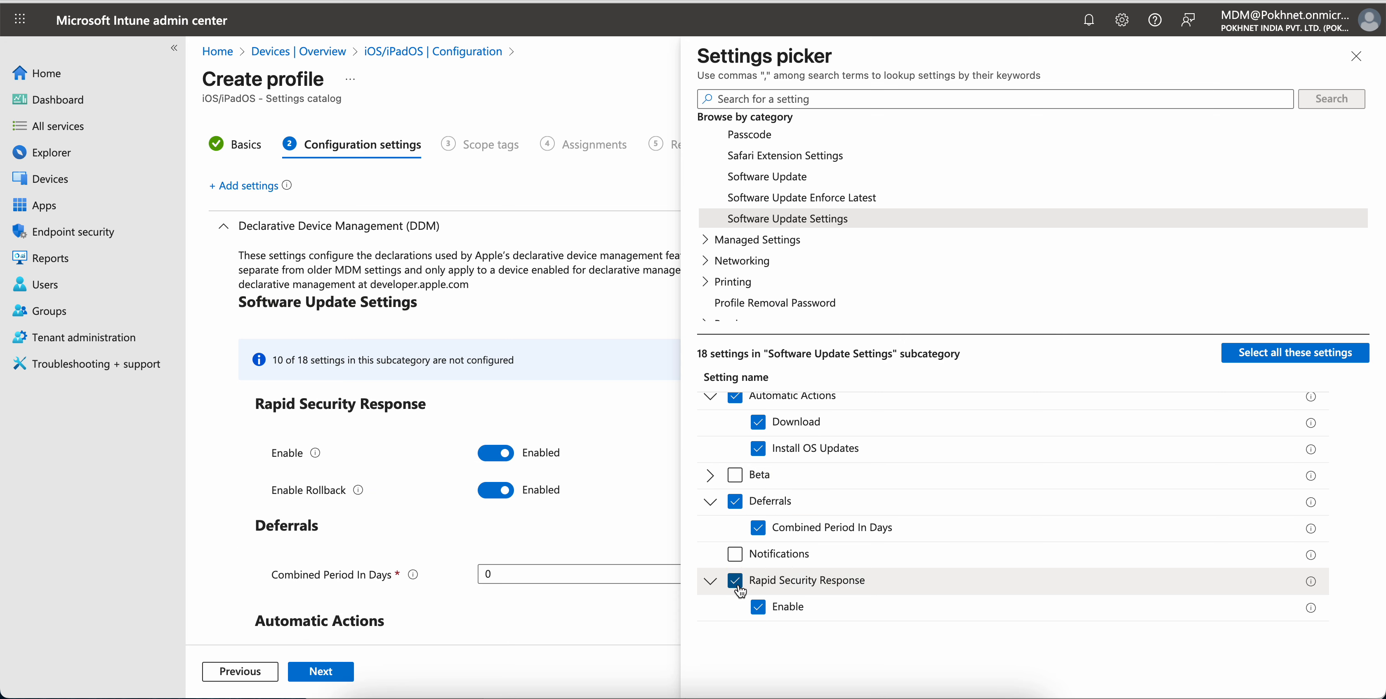
{"action": "left_click", "coordinate": [735, 554]}
{"action": "scroll", "coordinate": [894, 486], "scroll_direction": "down", "scroll_amount": 1}
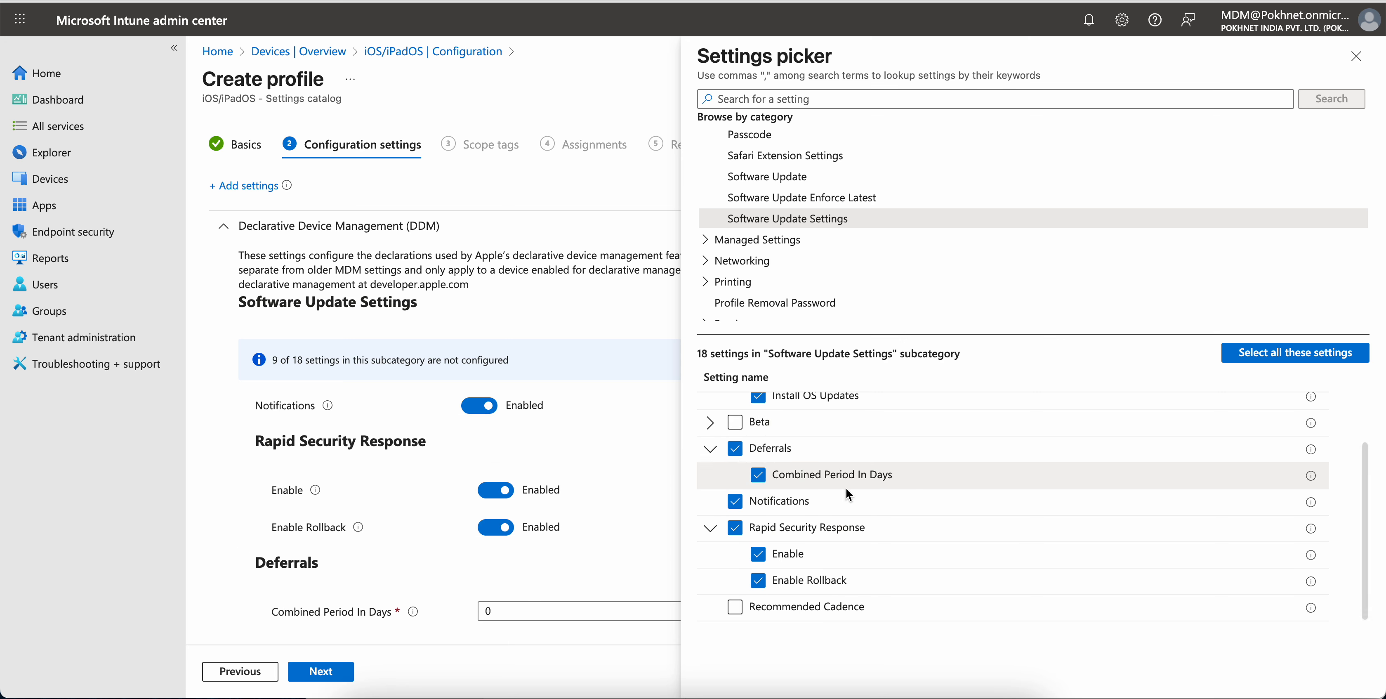
{"action": "left_click", "coordinate": [735, 607]}
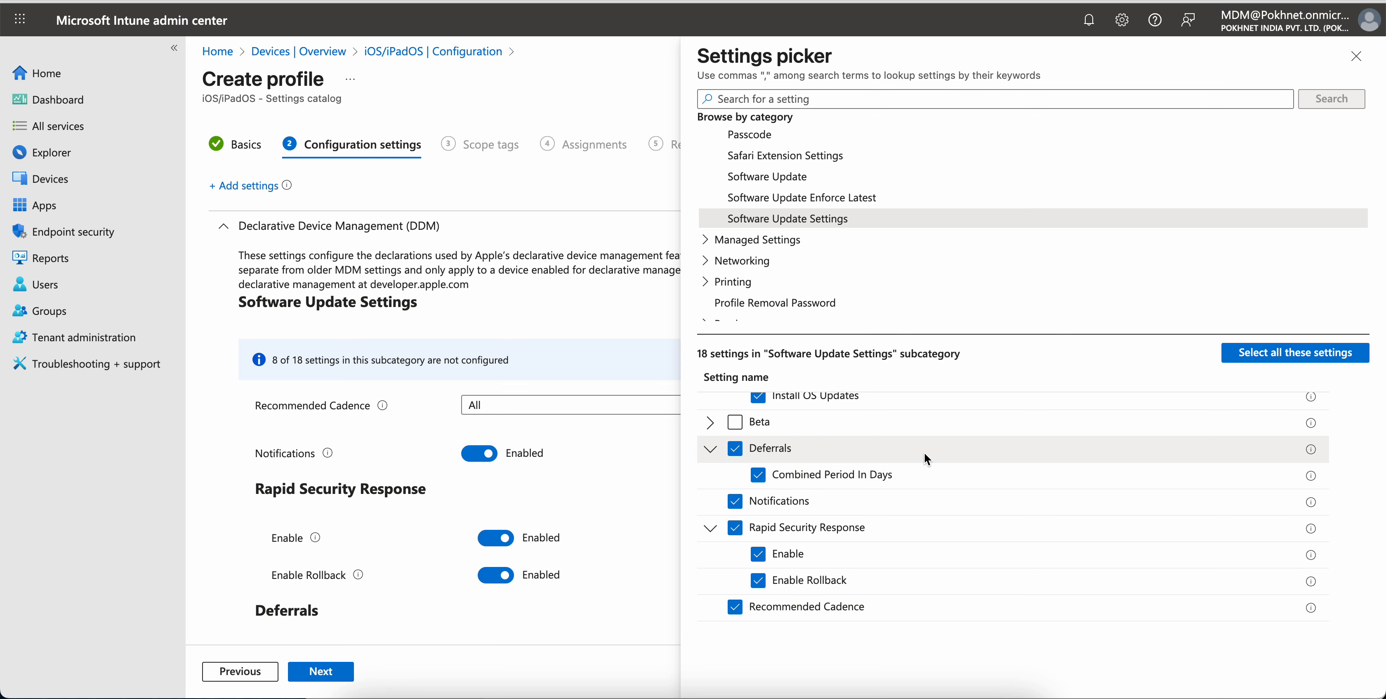
Select 18.5 again for the Target OS Version
{"action": "scroll", "coordinate": [924, 455], "scroll_direction": "up", "scroll_amount": 1}
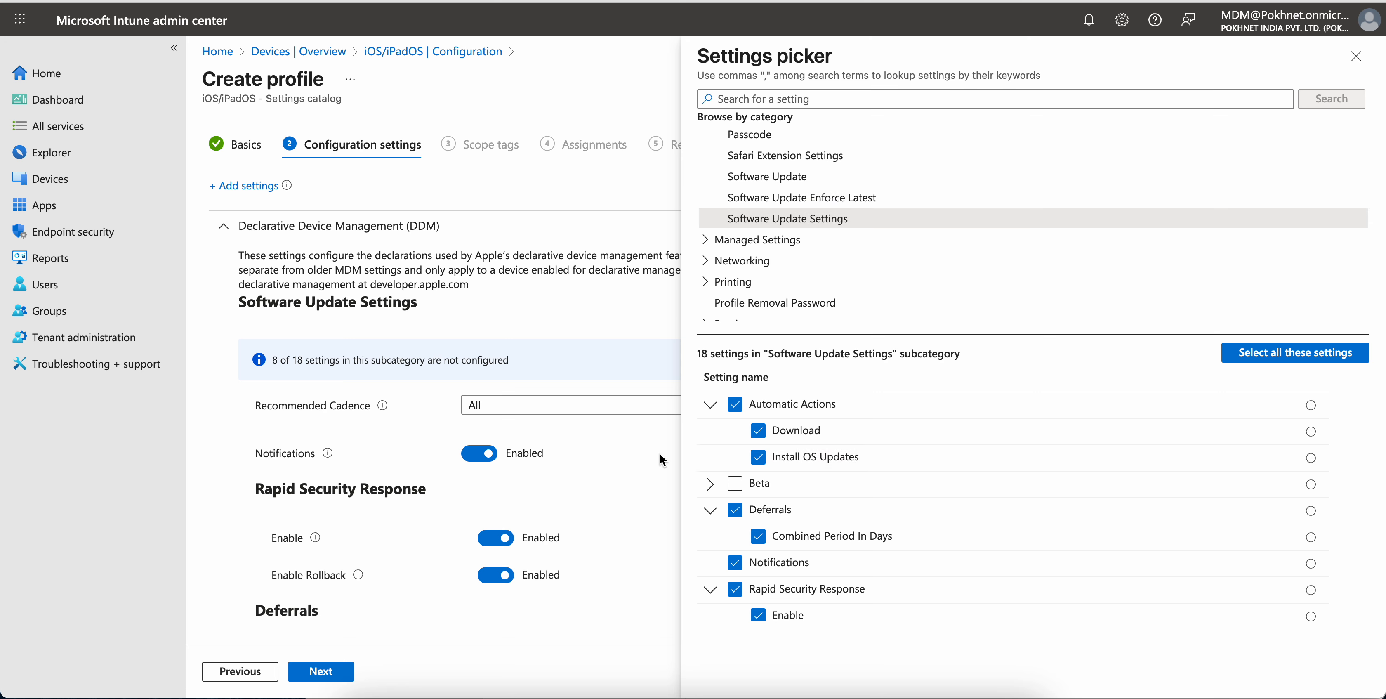
{"action": "scroll", "coordinate": [575, 474], "scroll_direction": "down", "scroll_amount": 8}
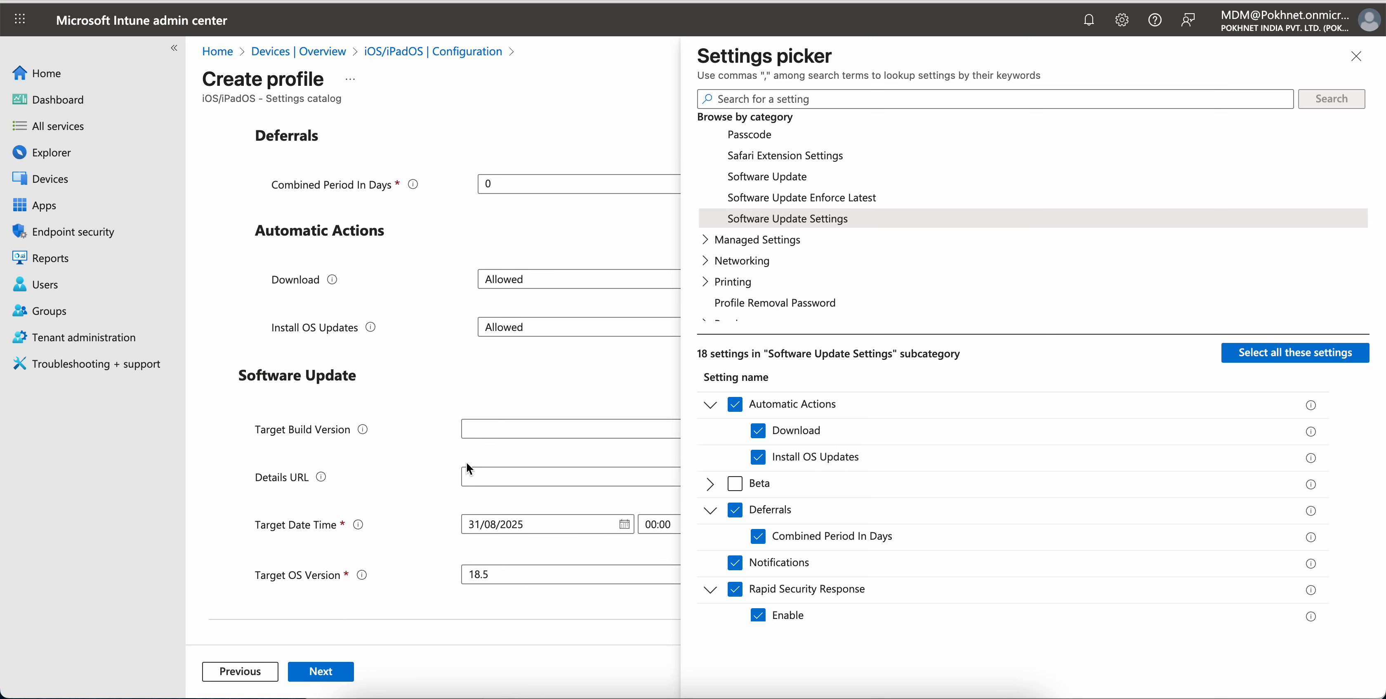
{"action": "left_click", "coordinate": [487, 575]}
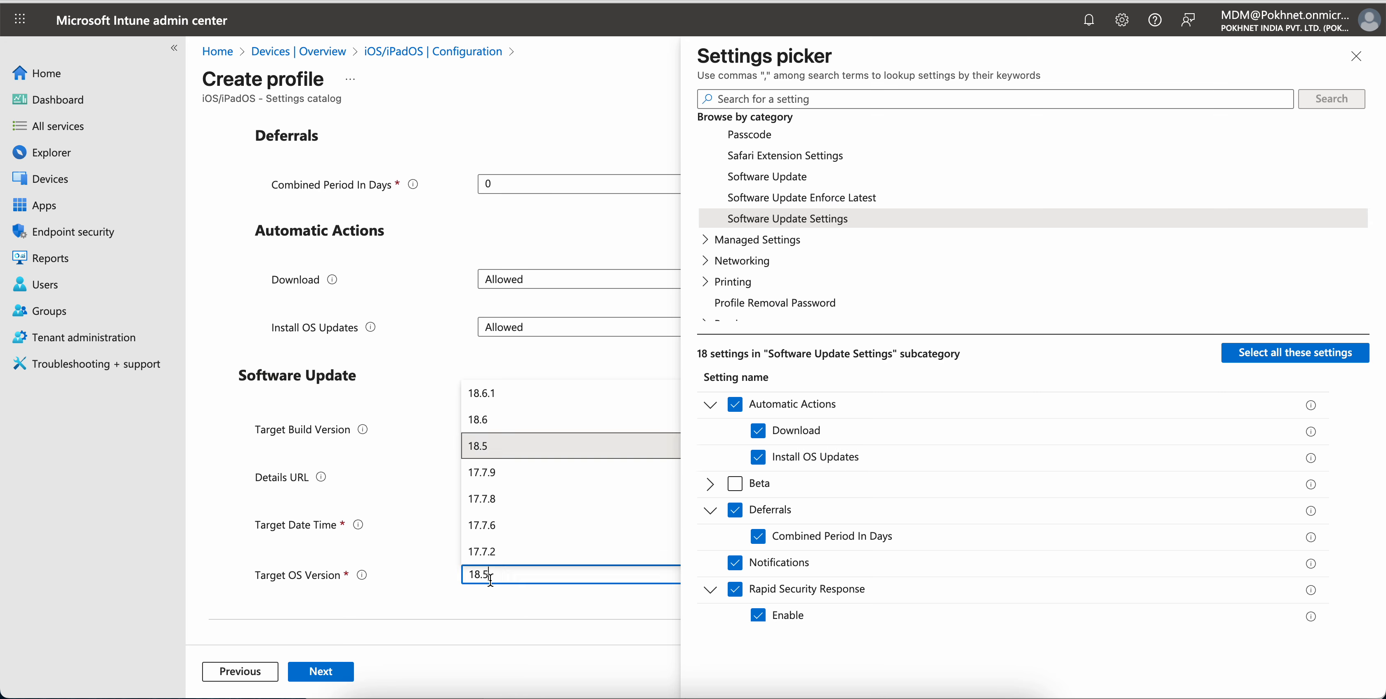
{"action": "left_click", "coordinate": [507, 445]}
{"action": "scroll", "coordinate": [563, 368], "scroll_direction": "up", "scroll_amount": 1}
{"action": "scroll", "coordinate": [562, 365], "scroll_direction": "up", "scroll_amount": 4}
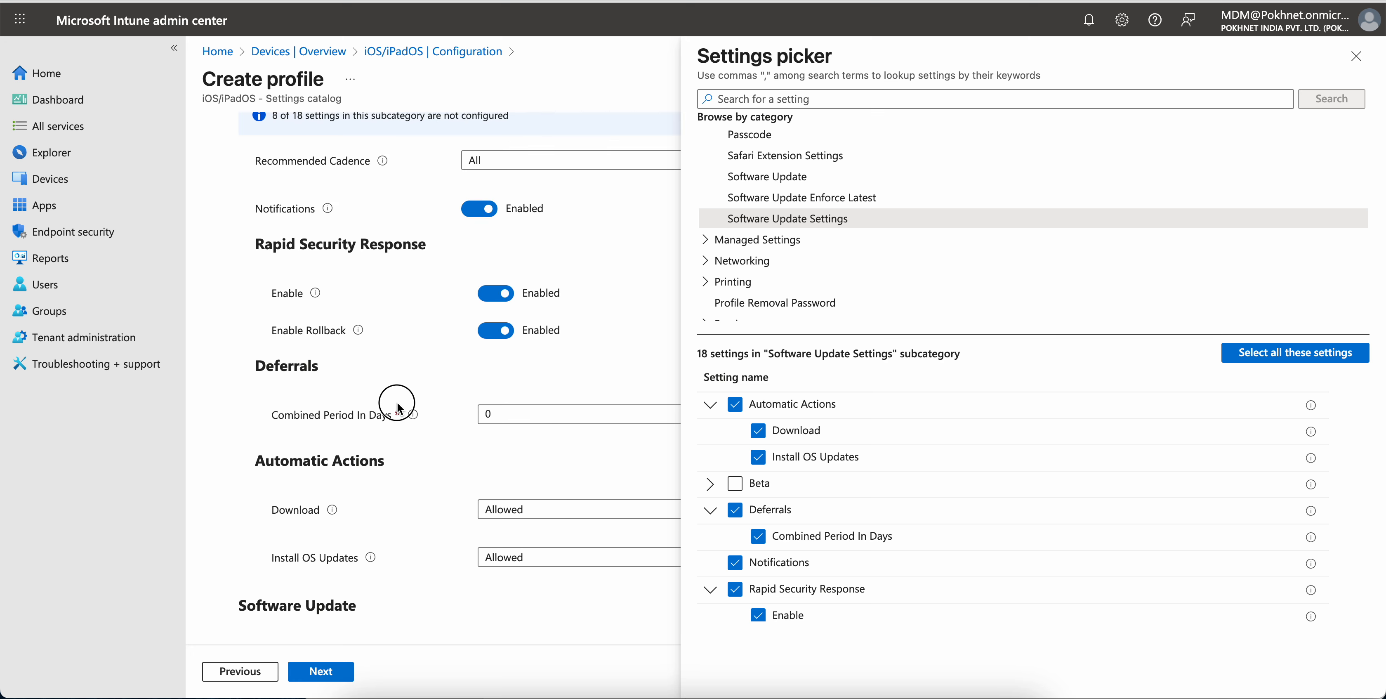
Set the Combined Period In Days deferral to 30 and close the settings picker
{"action": "mouse_move", "coordinate": [412, 416]}
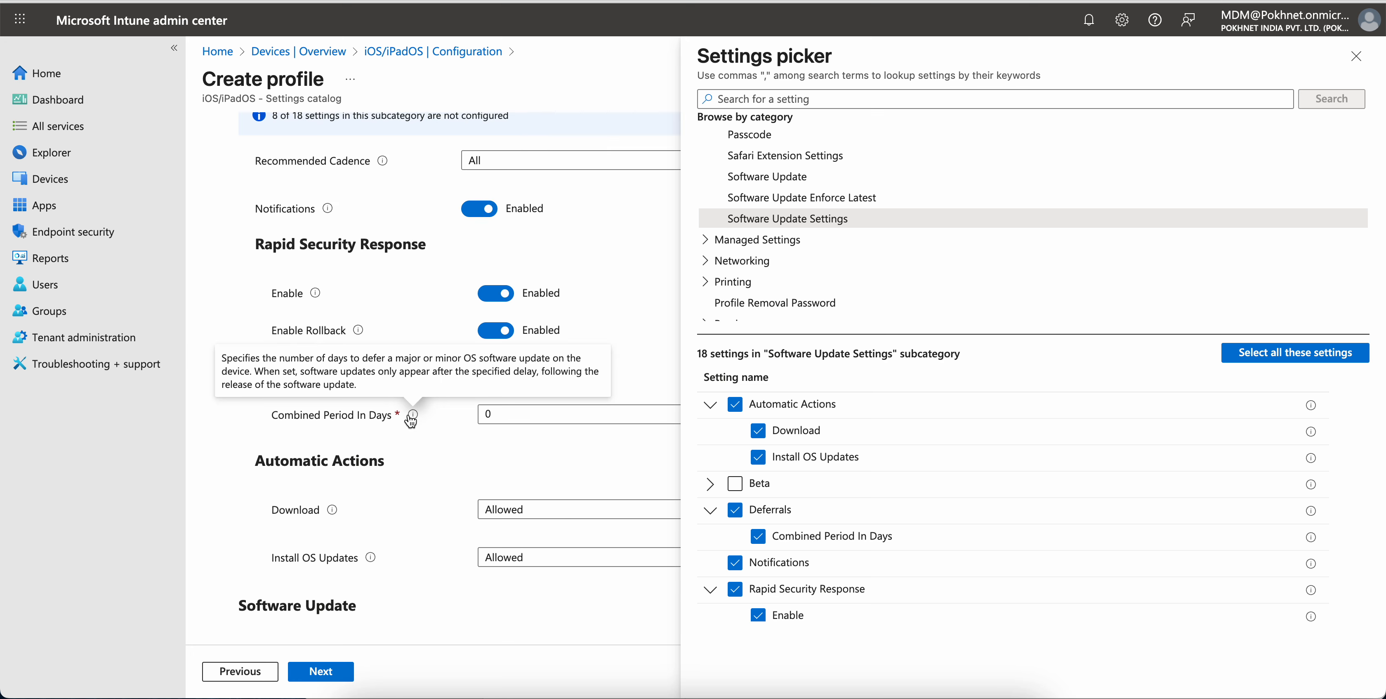
{"action": "left_click", "coordinate": [489, 415]}
{"action": "key", "text": "BackSpace"}
{"action": "type", "text": "30"}
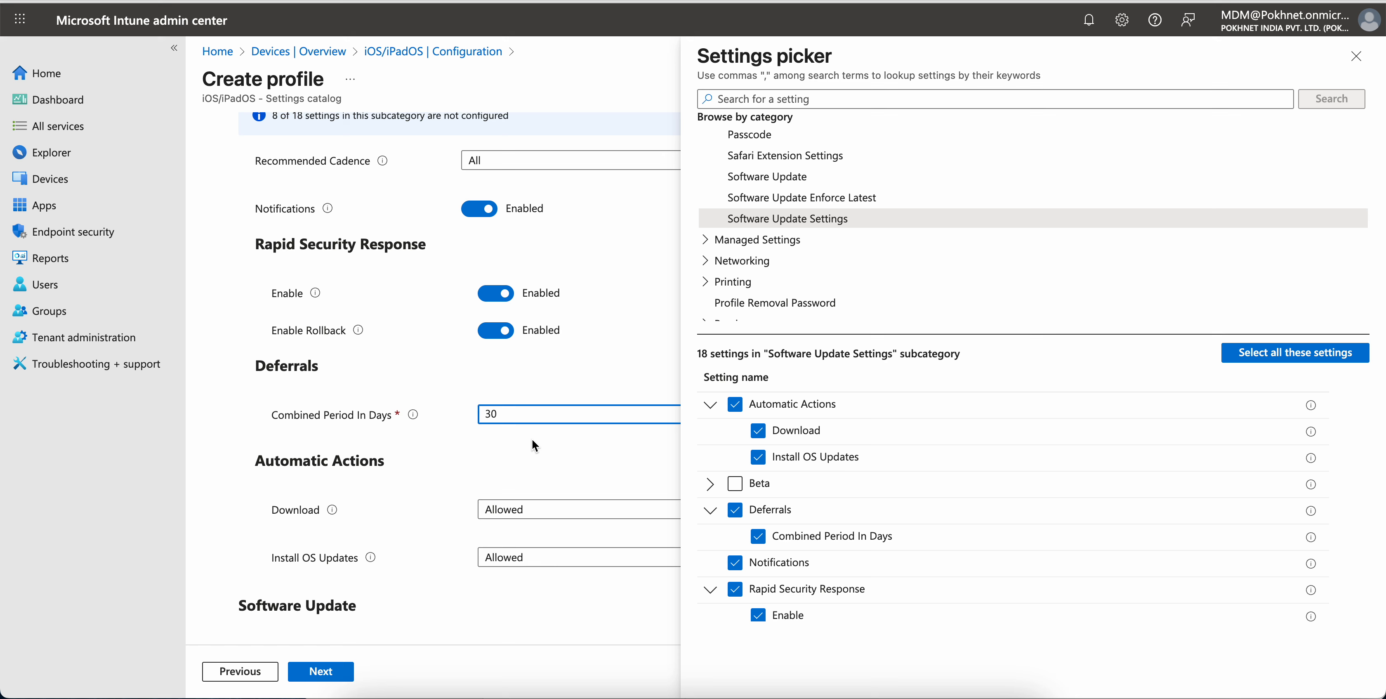
{"action": "left_click", "coordinate": [1356, 57]}
Remove the Software Update subcategory from the profile
{"action": "scroll", "coordinate": [670, 383], "scroll_direction": "up", "scroll_amount": 5}
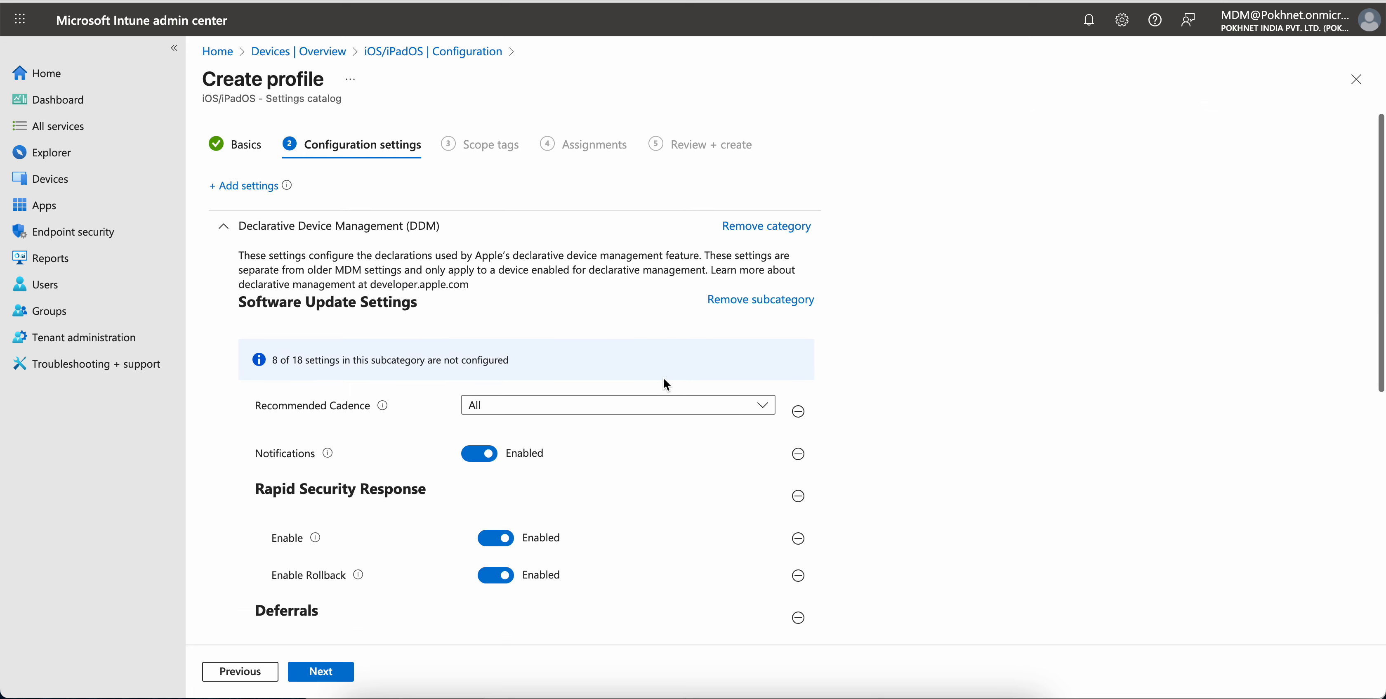
{"action": "scroll", "coordinate": [751, 377], "scroll_direction": "down", "scroll_amount": 2}
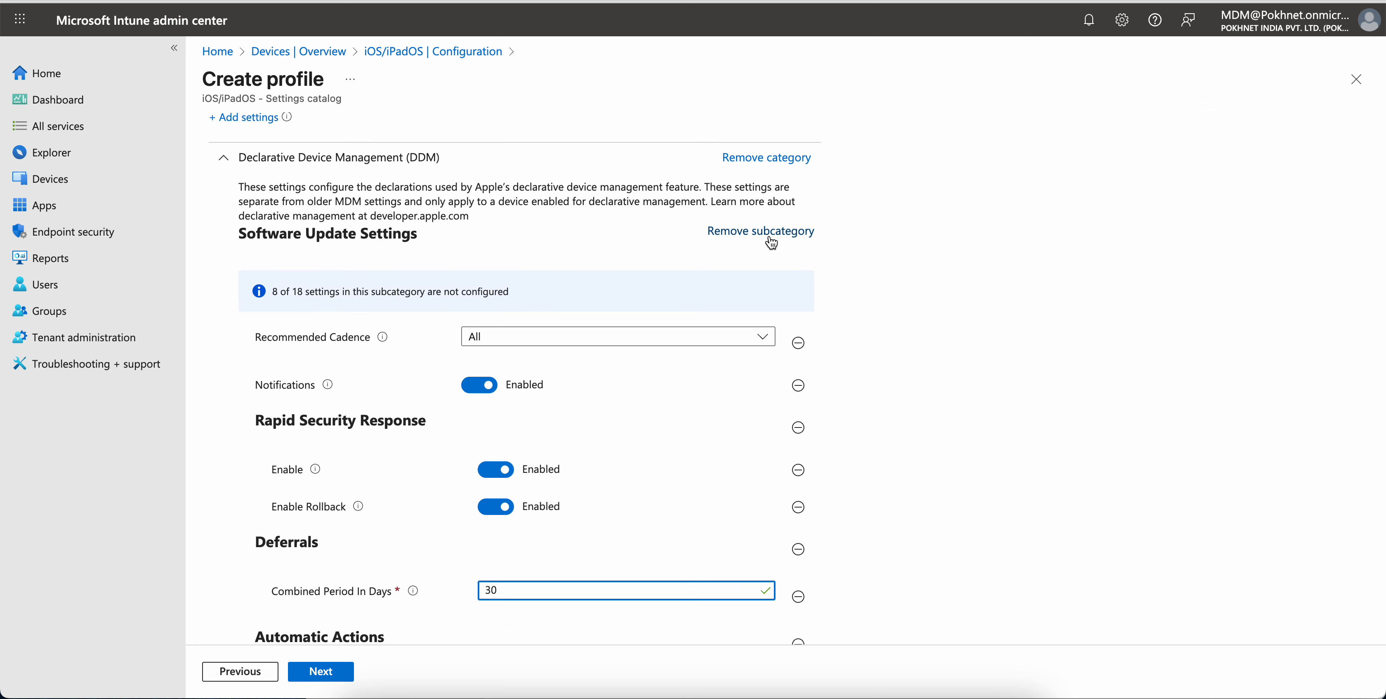
{"action": "scroll", "coordinate": [763, 425], "scroll_direction": "down", "scroll_amount": 5}
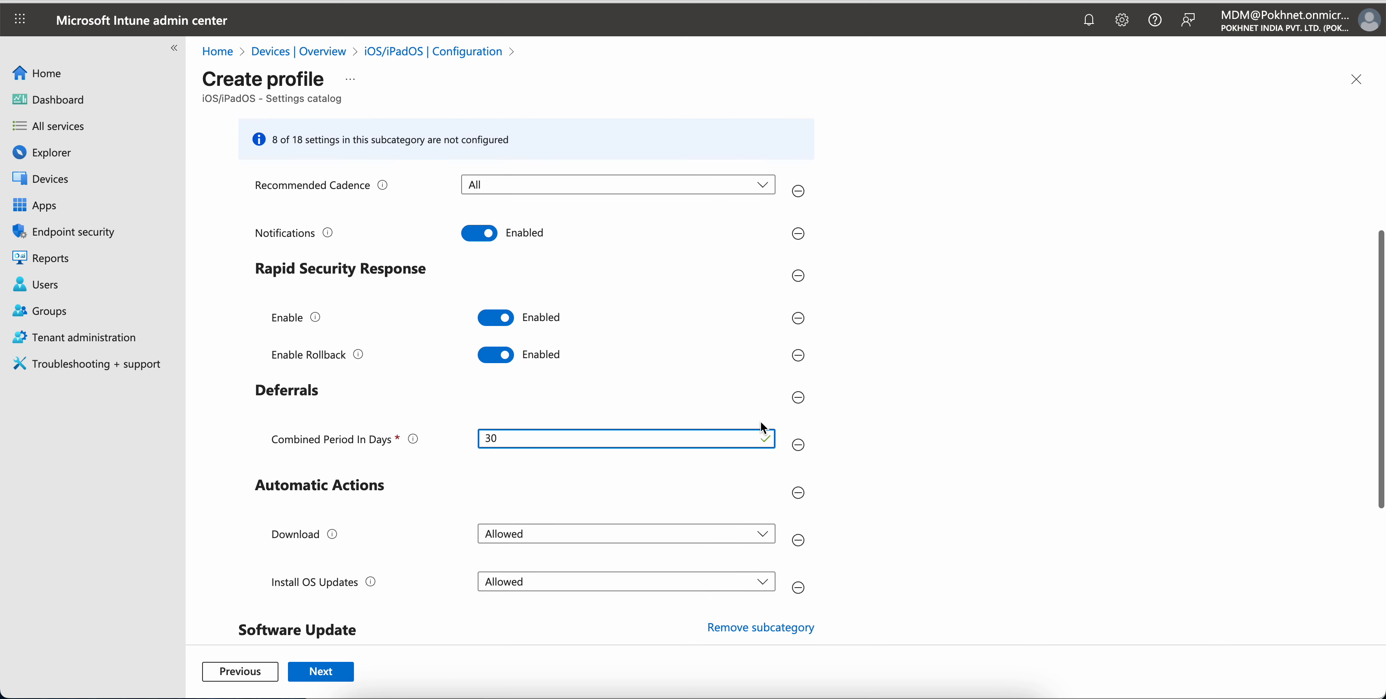
{"action": "scroll", "coordinate": [763, 427], "scroll_direction": "down", "scroll_amount": 4}
{"action": "scroll", "coordinate": [762, 428], "scroll_direction": "down", "scroll_amount": 4}
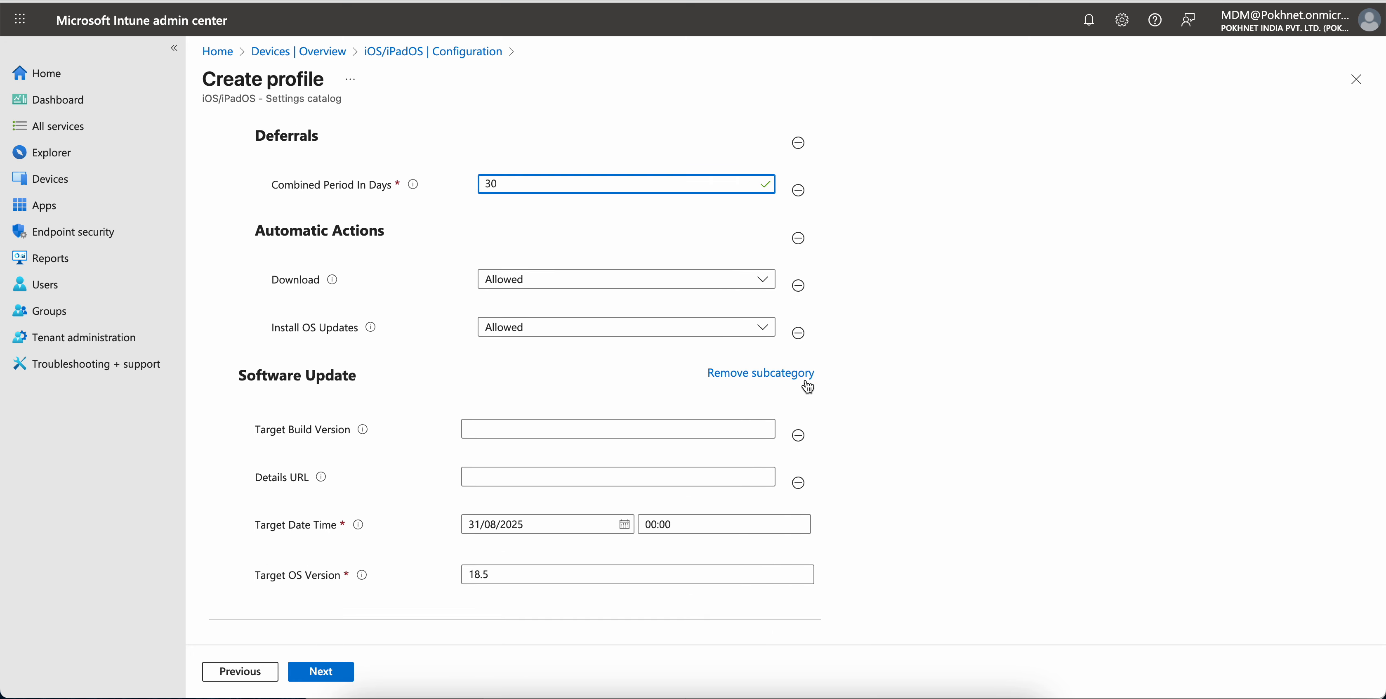
{"action": "left_click", "coordinate": [784, 372]}
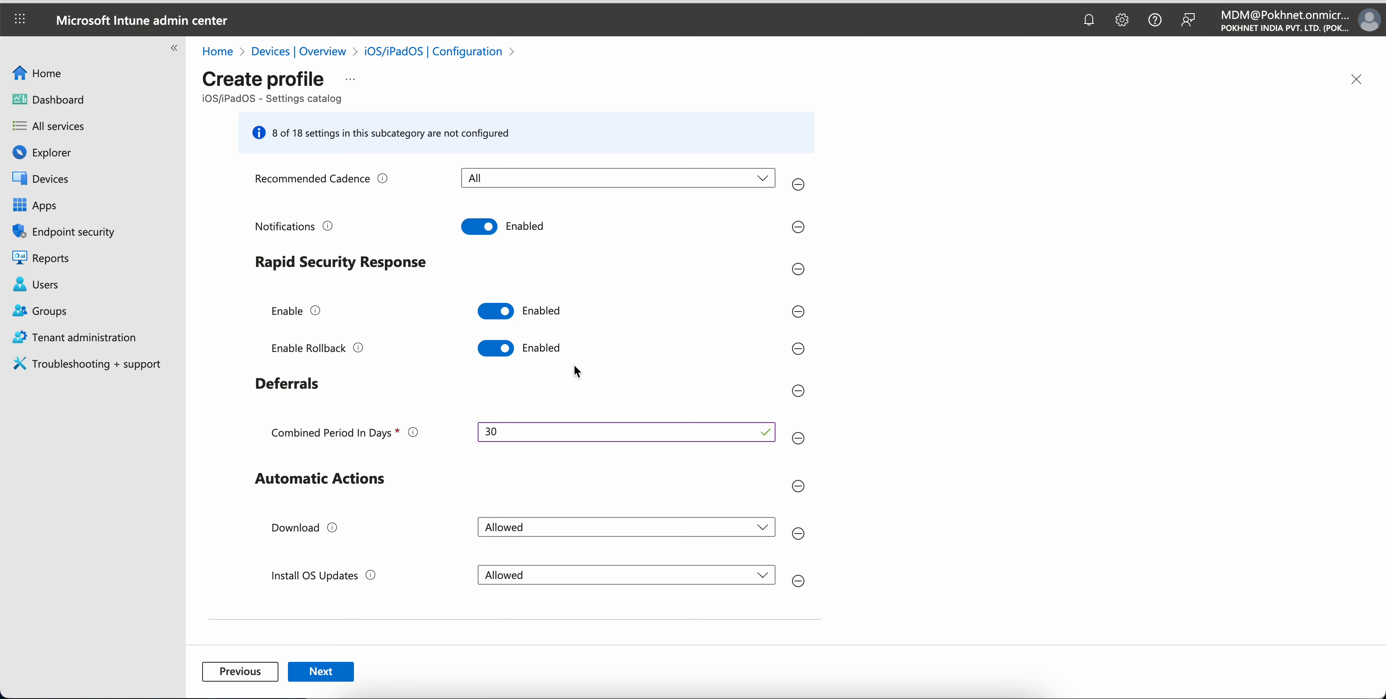
Remove the Automatic Actions and Rapid Security Response settings from the Software Update Settings subcategory
{"action": "left_click", "coordinate": [798, 534]}
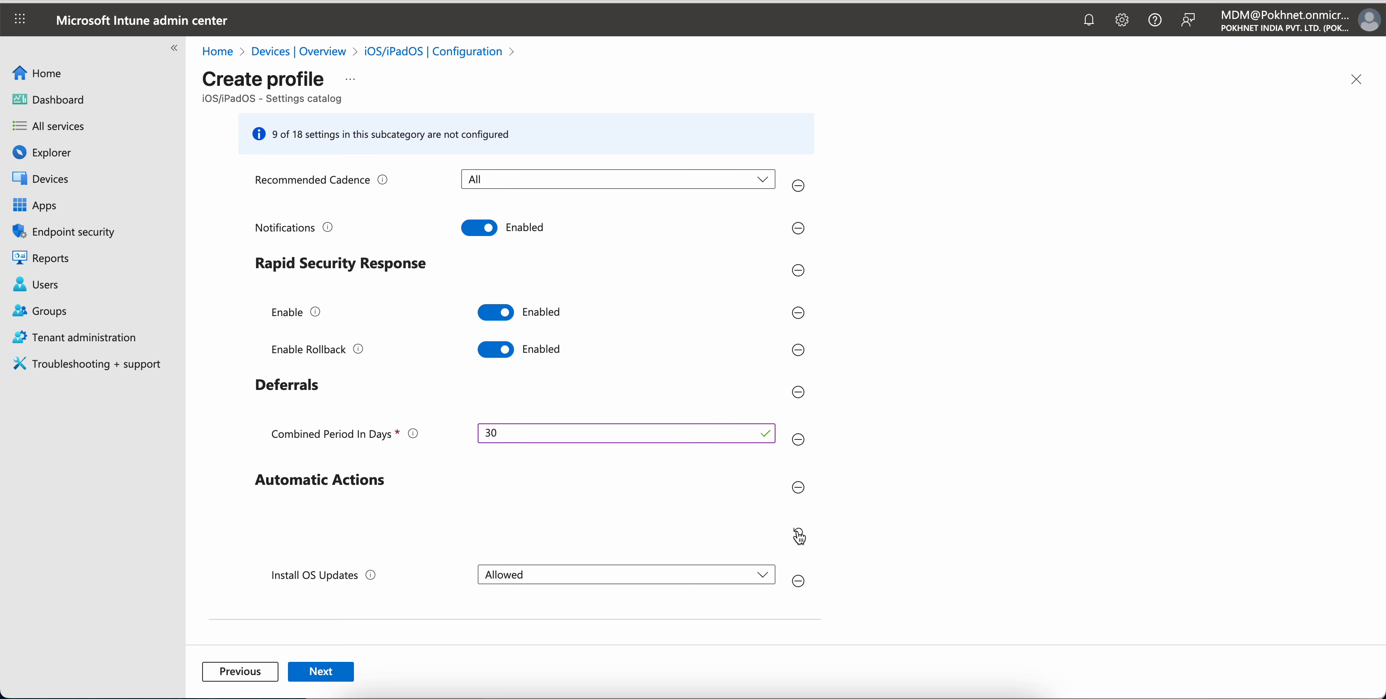
{"action": "left_click", "coordinate": [799, 536]}
{"action": "left_click", "coordinate": [798, 586]}
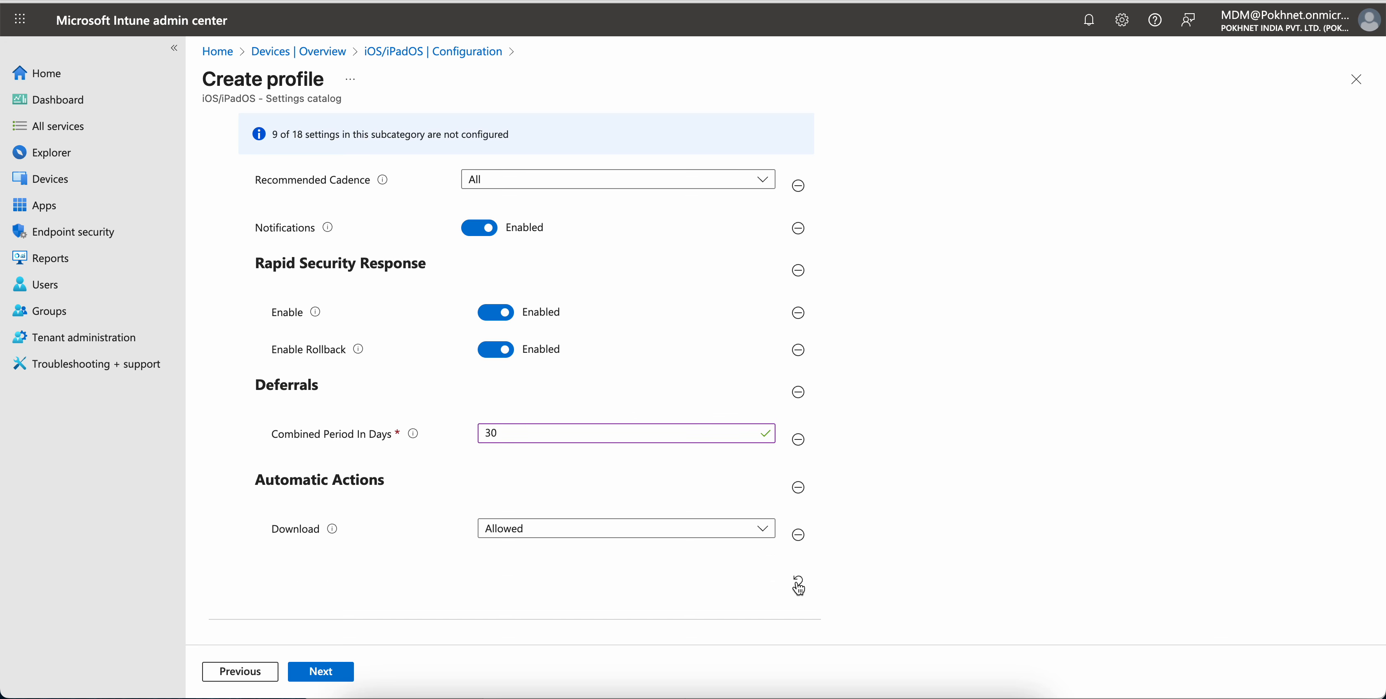
{"action": "left_click", "coordinate": [797, 533]}
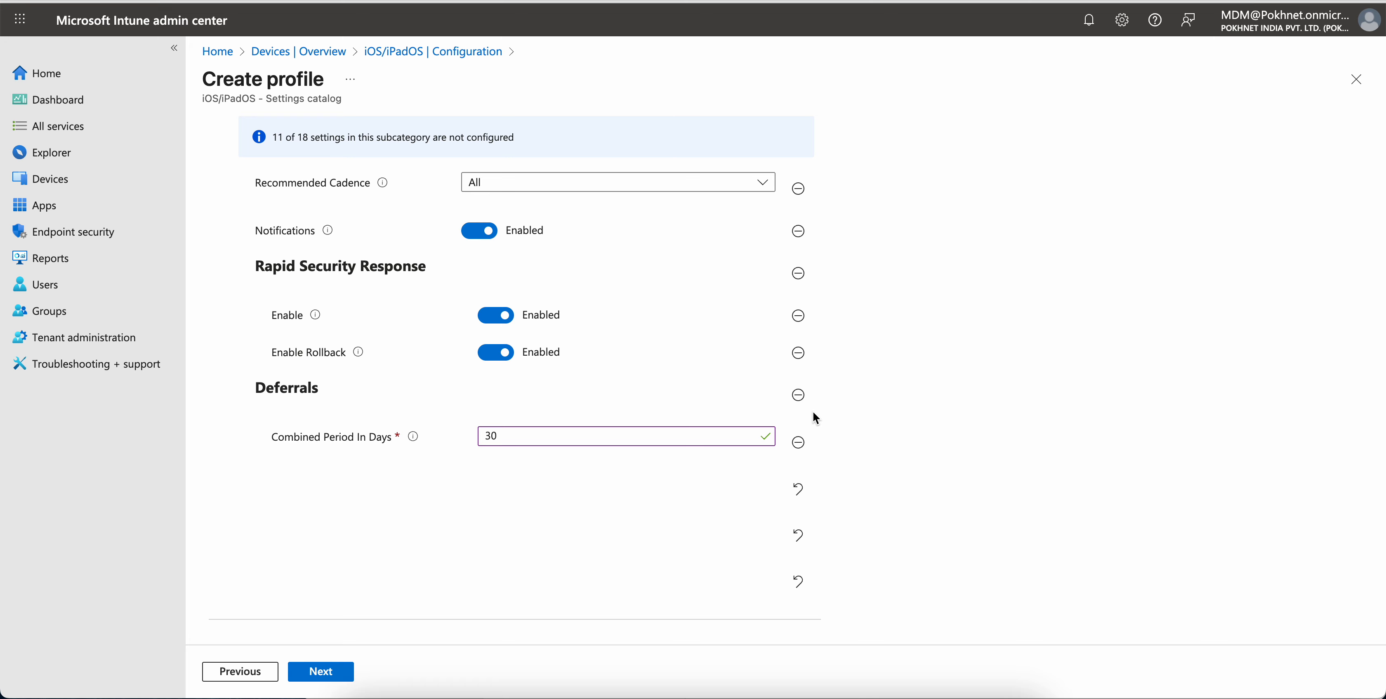
{"action": "left_click", "coordinate": [799, 315]}
{"action": "left_click", "coordinate": [799, 275]}
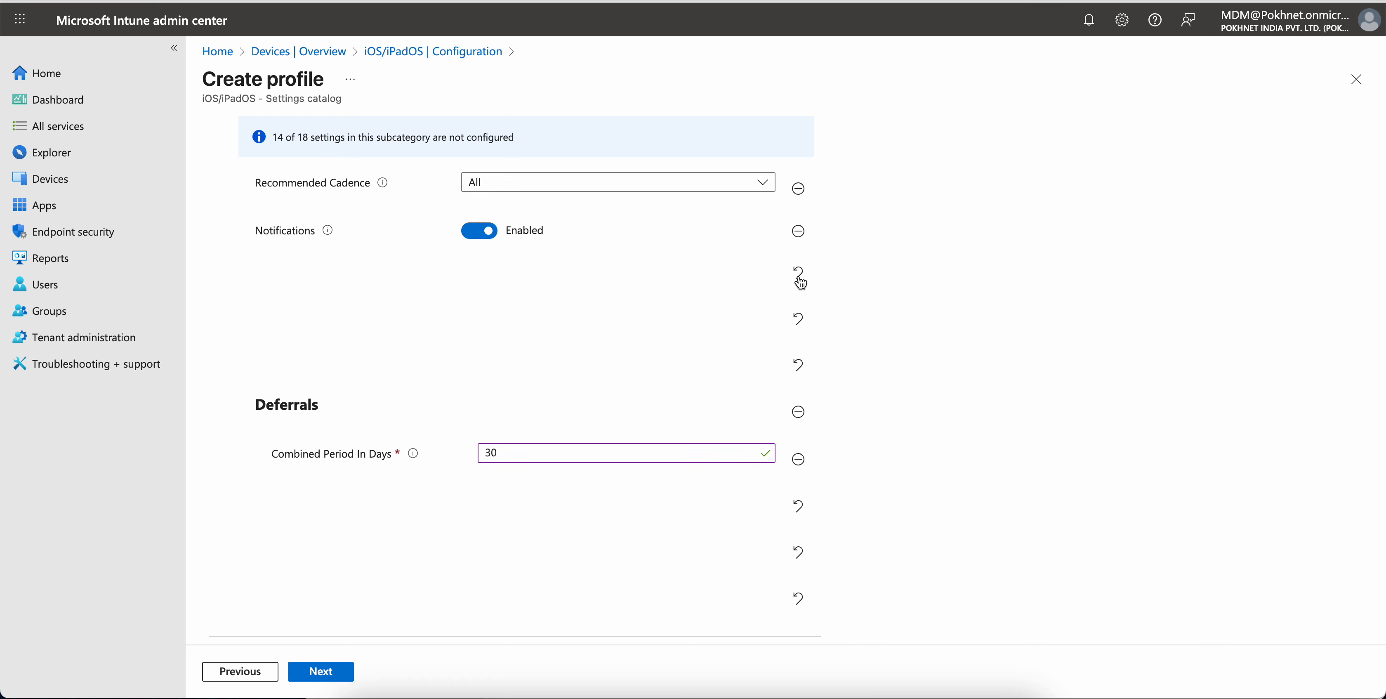
Remove the Recommended Cadence and Notifications settings from the Software Update Settings subcategory
{"action": "scroll", "coordinate": [800, 281], "scroll_direction": "up", "scroll_amount": 2}
{"action": "left_click", "coordinate": [800, 292]}
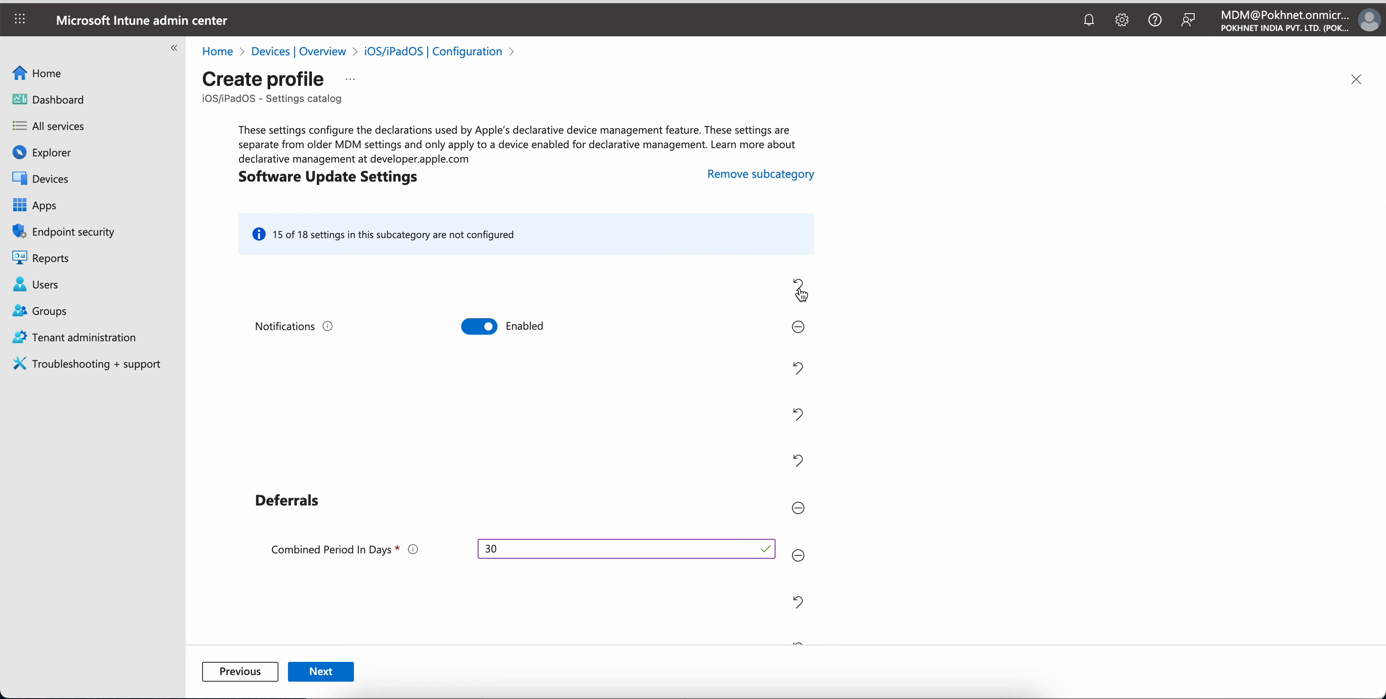
{"action": "left_click", "coordinate": [798, 327]}
Change the Combined Period In Days deferral to 90
{"action": "scroll", "coordinate": [907, 308], "scroll_direction": "down", "scroll_amount": 3}
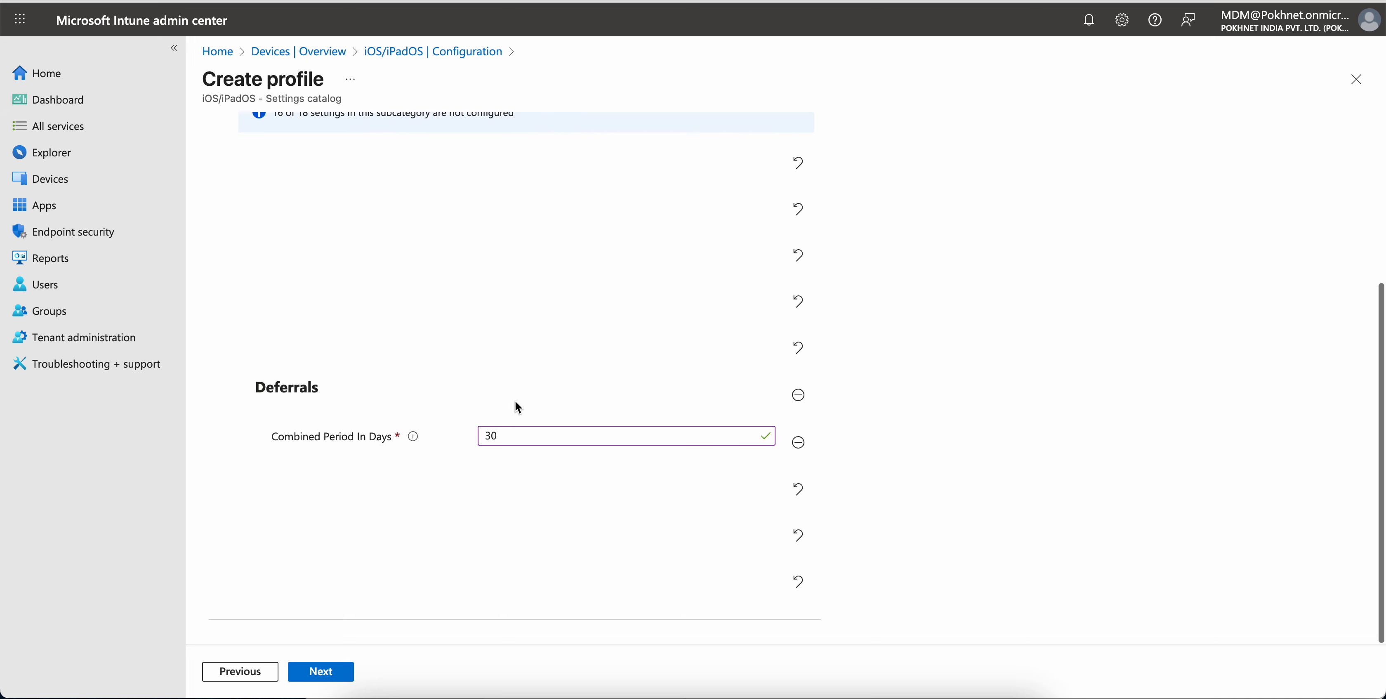
{"action": "left_click", "coordinate": [504, 431]}
{"action": "key", "text": "BackSpace"}
{"action": "key", "text": "BackSpace"}
{"action": "type", "text": "90"}
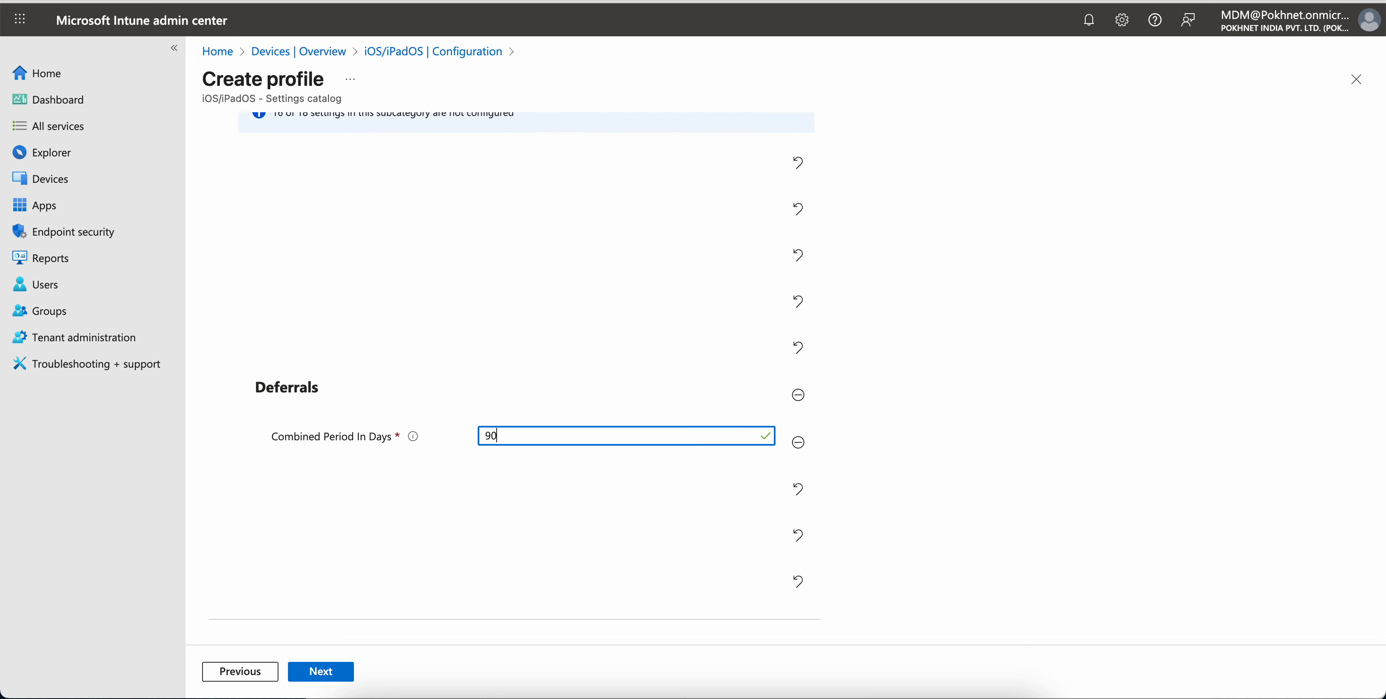
{"action": "left_click", "coordinate": [711, 532]}
Skip past scope tags and assignments to the review page and create the DDM profile
{"action": "left_click", "coordinate": [344, 671]}
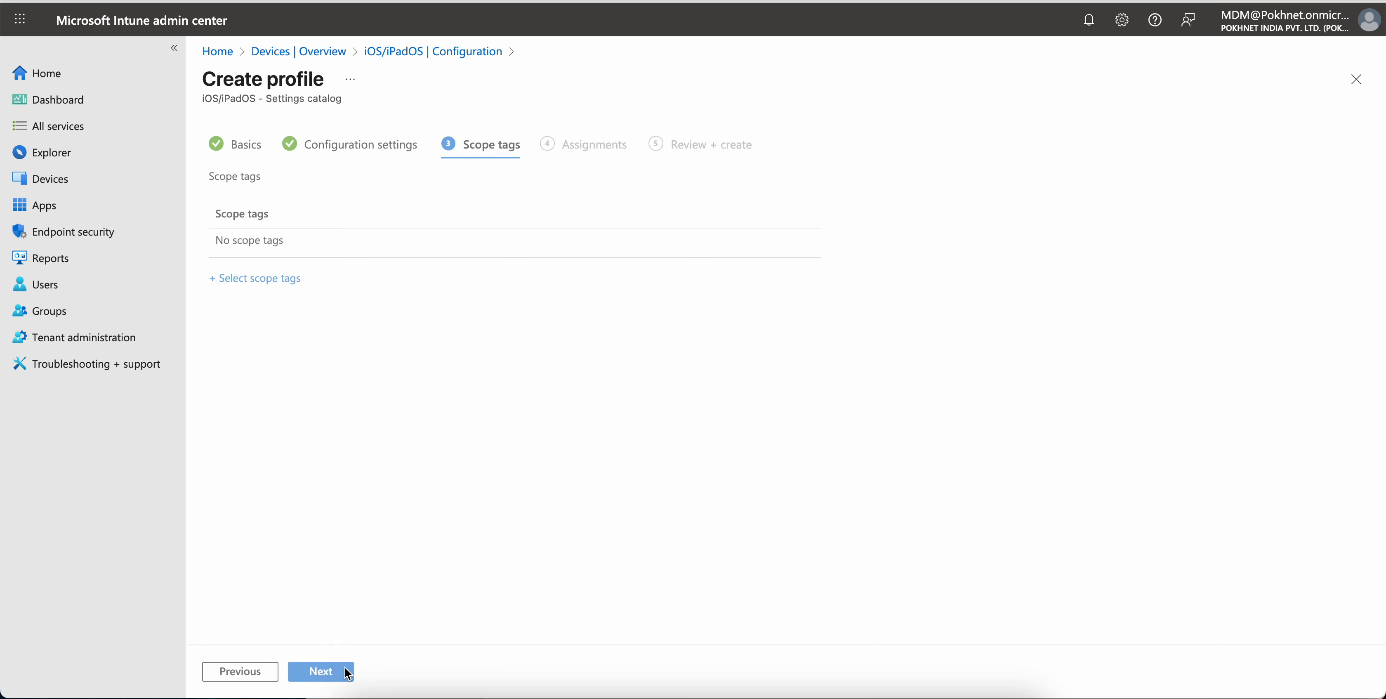
{"action": "left_click", "coordinate": [346, 671]}
{"action": "left_click", "coordinate": [346, 672]}
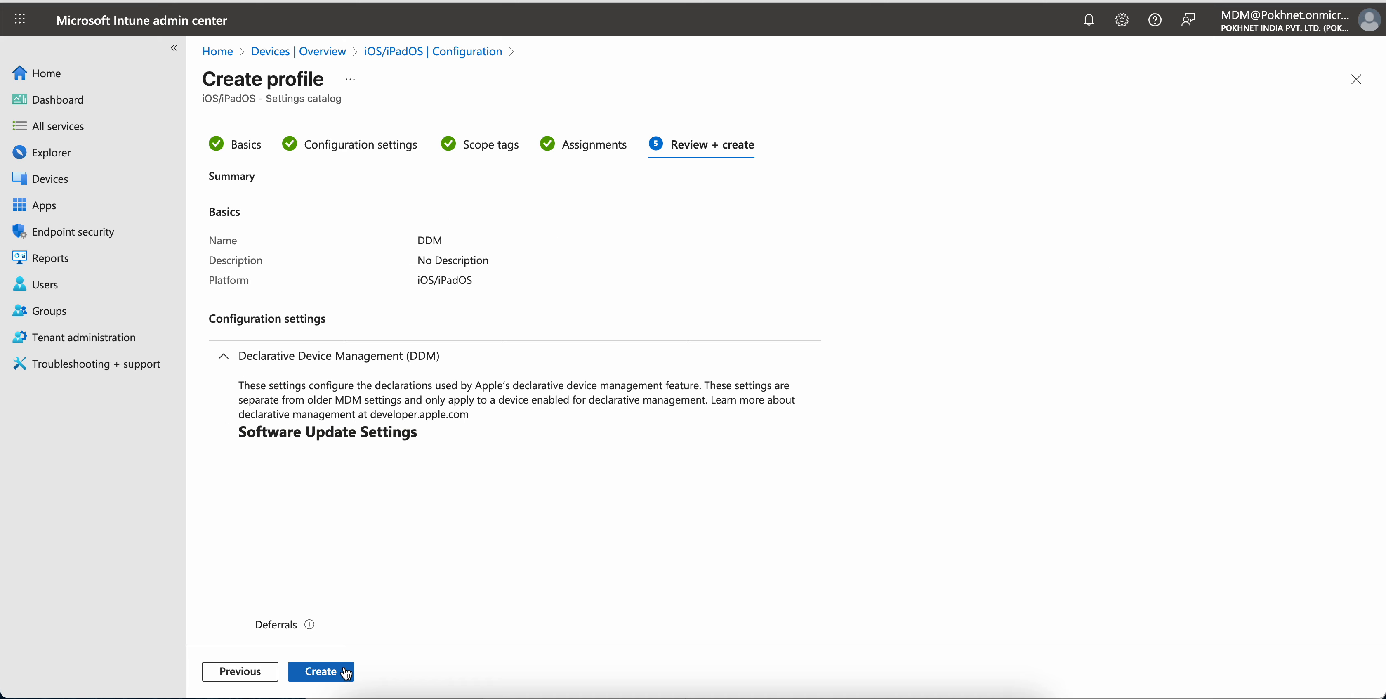
{"action": "left_click", "coordinate": [347, 581]}
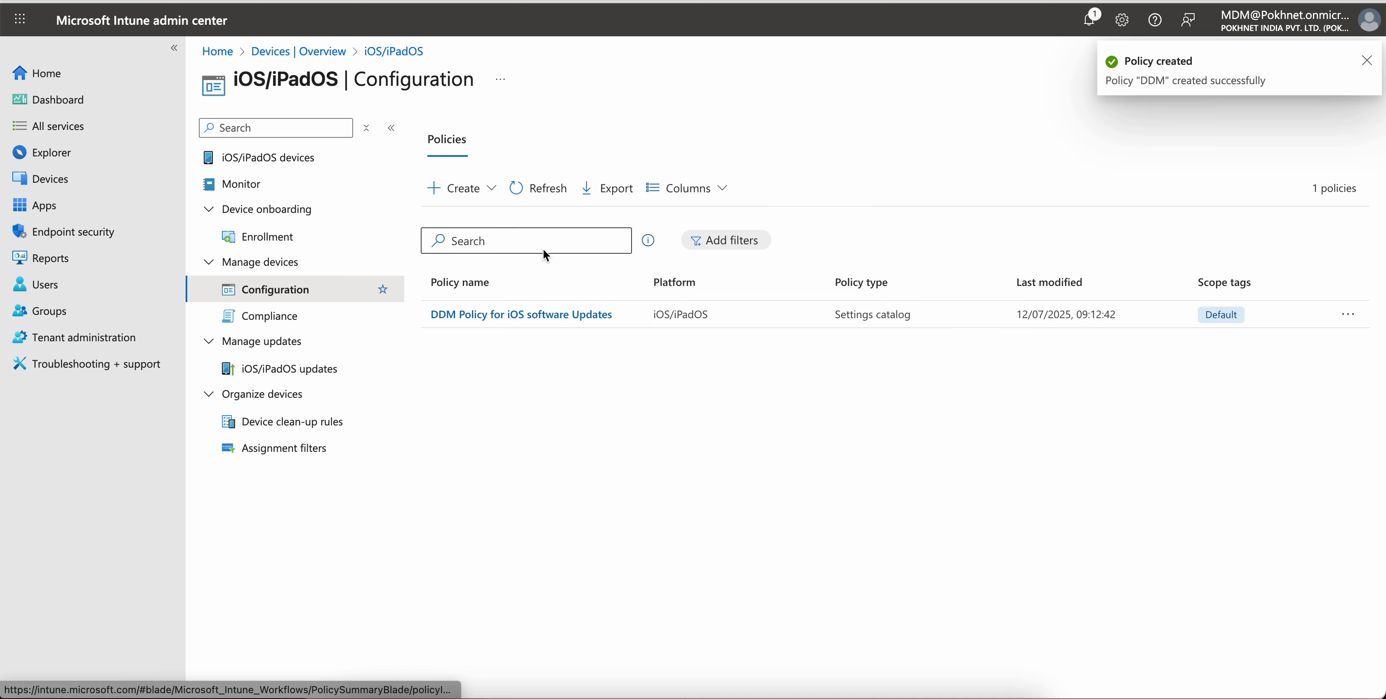
Open the DDM profile from the refreshed policy list and review its properties and configuration settings
{"action": "left_click", "coordinate": [538, 187]}
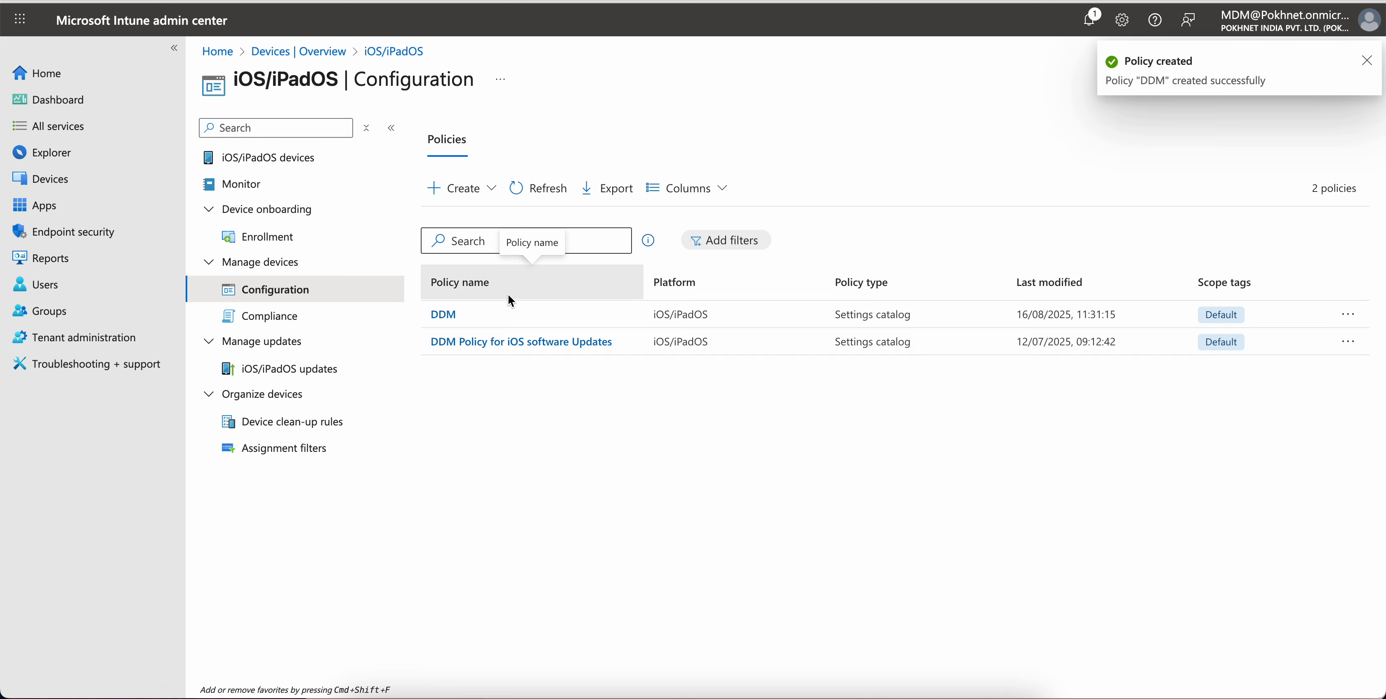
{"action": "left_click", "coordinate": [447, 312]}
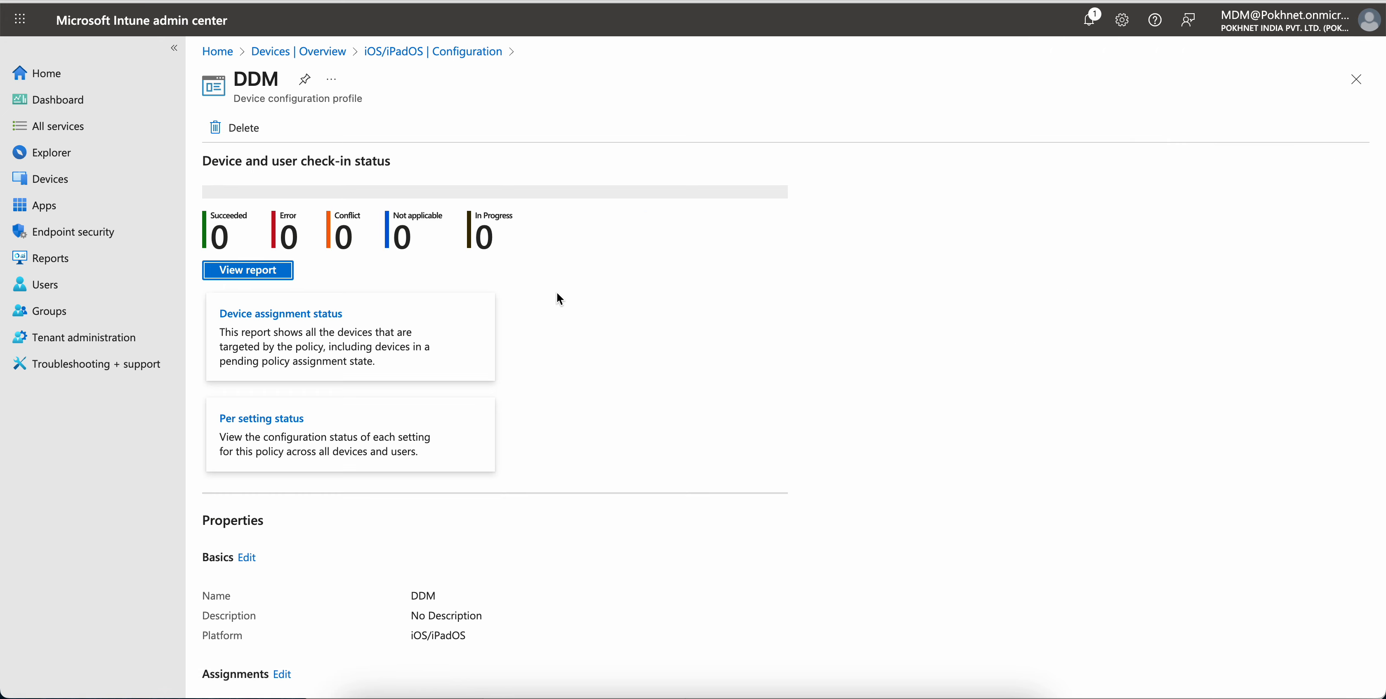
{"action": "scroll", "coordinate": [381, 486], "scroll_direction": "down", "scroll_amount": 5}
{"action": "left_click", "coordinate": [322, 660]}
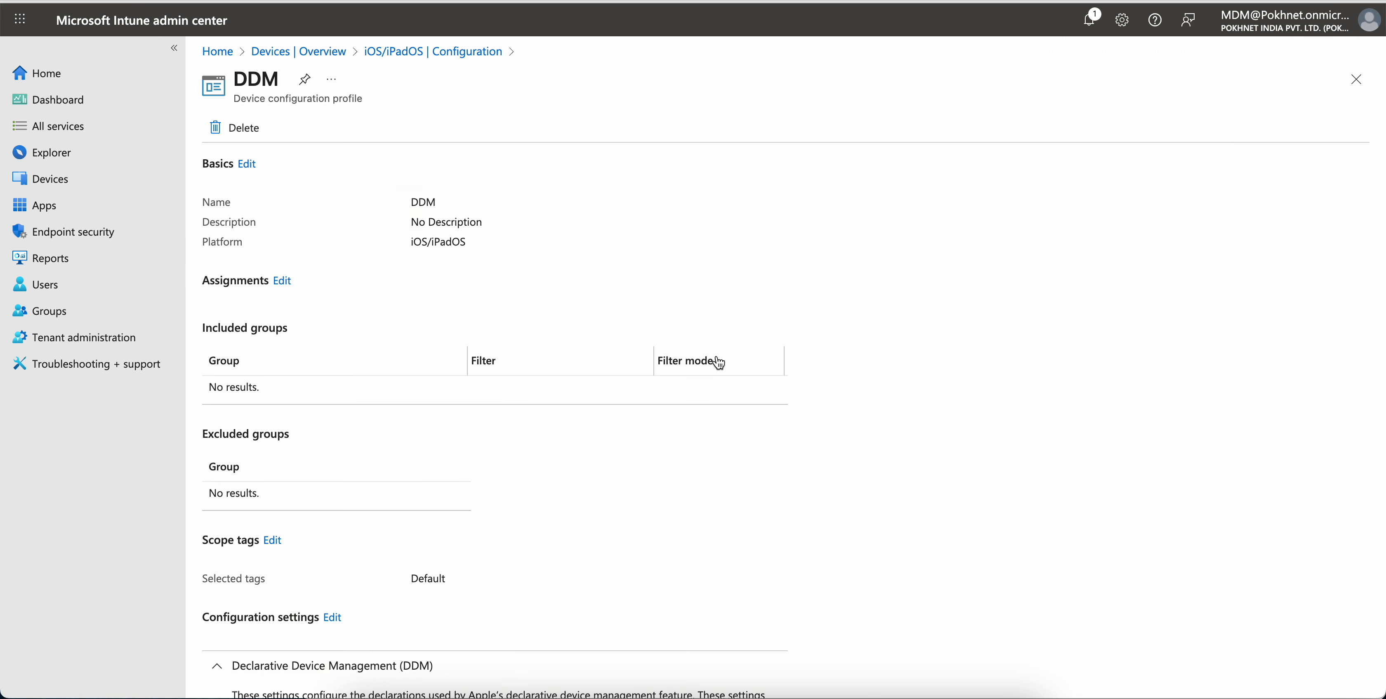
{"action": "scroll", "coordinate": [689, 384], "scroll_direction": "down", "scroll_amount": 5}
{"action": "left_click_drag", "start_coordinate": [260, 593], "coordinate": [486, 587]}
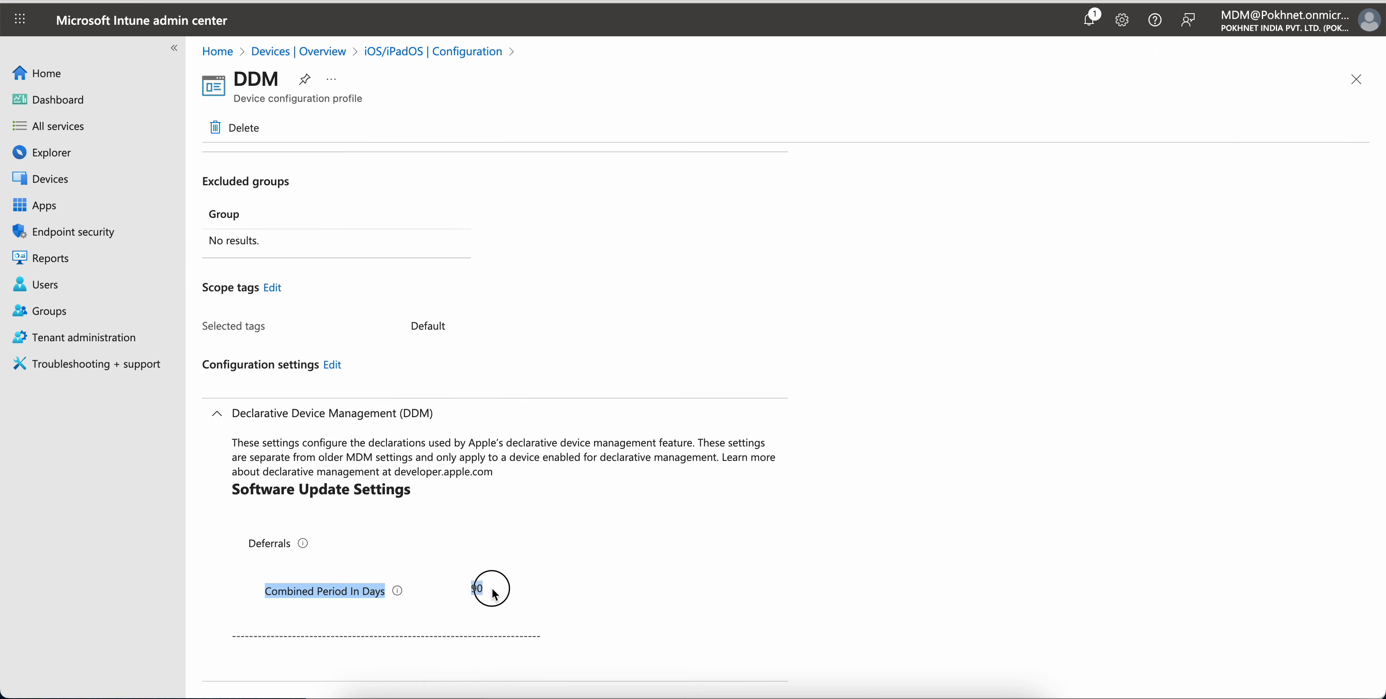
{"action": "left_click", "coordinate": [470, 604]}
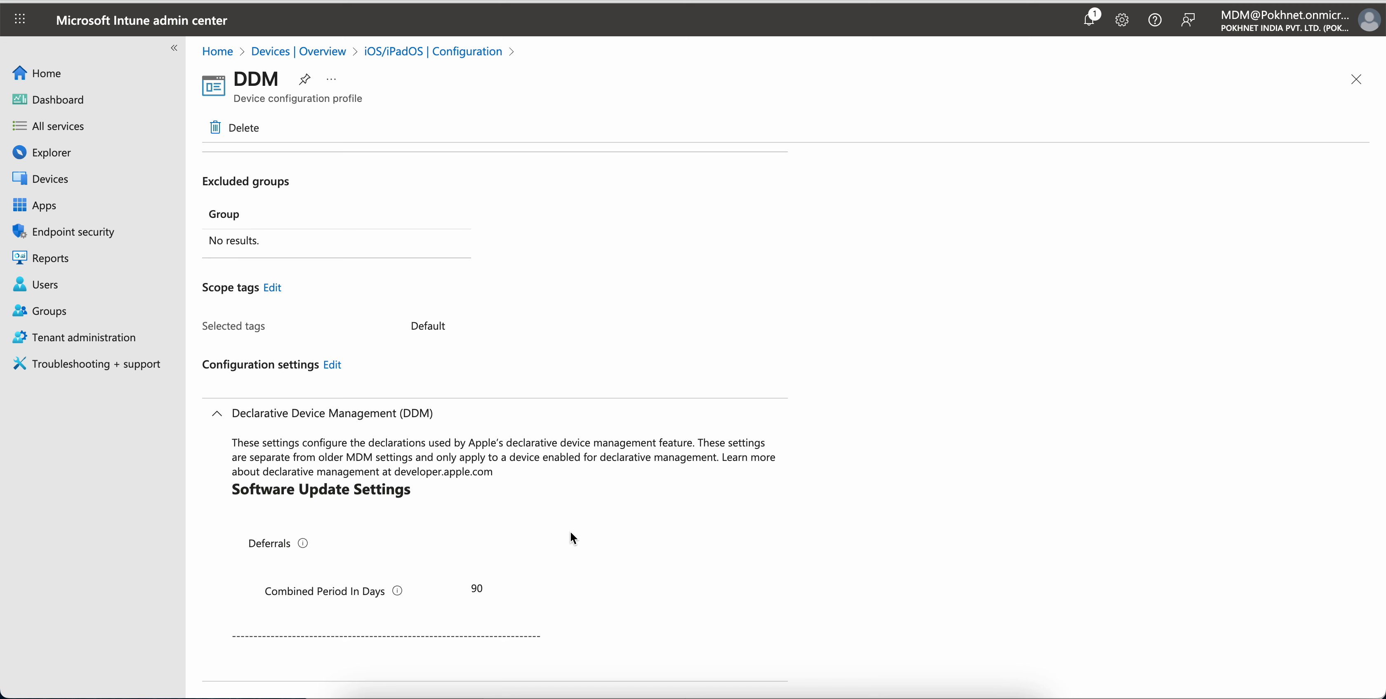
Edit the profile's configuration settings and add Automatic Actions, Beta, Notifications, Rapid Security Response and Recommended Cadence from Software Update Settings
{"action": "left_click", "coordinate": [332, 365]}
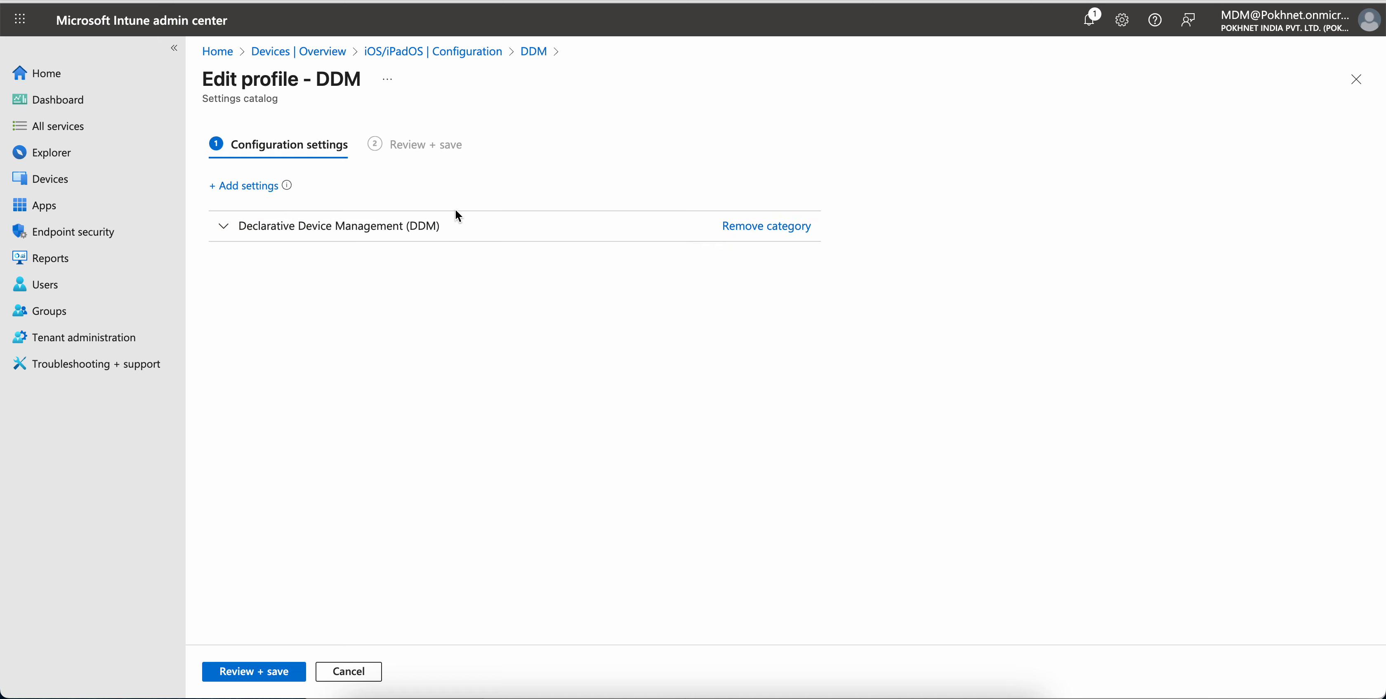
{"action": "left_click", "coordinate": [245, 185]}
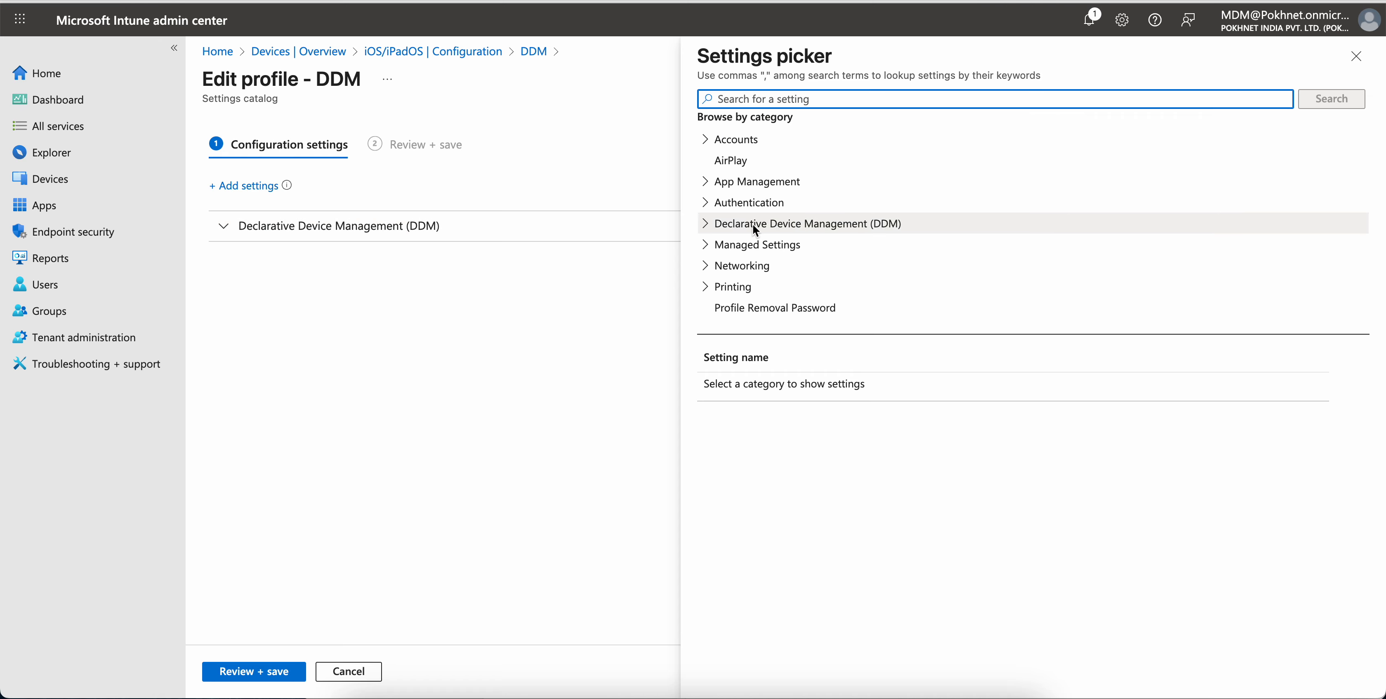
{"action": "left_click", "coordinate": [706, 225]}
{"action": "scroll", "coordinate": [909, 257], "scroll_direction": "down", "scroll_amount": 3}
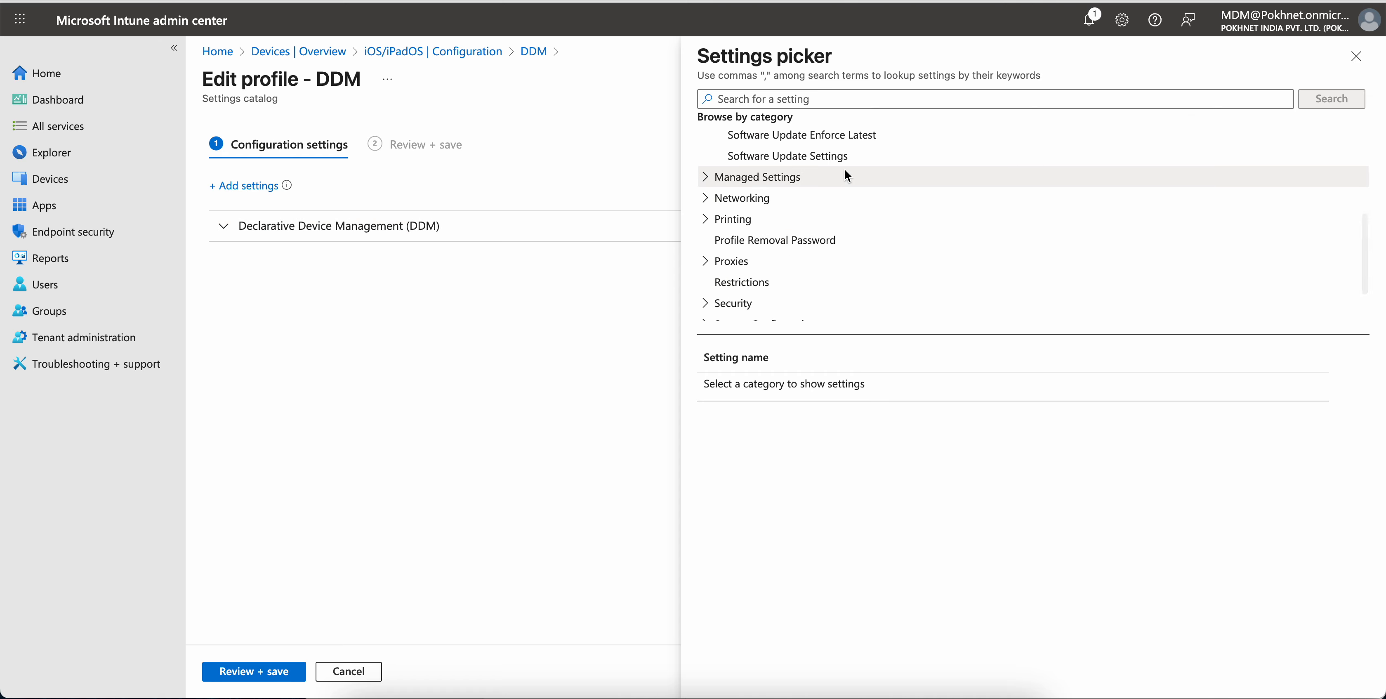
{"action": "left_click", "coordinate": [823, 160]}
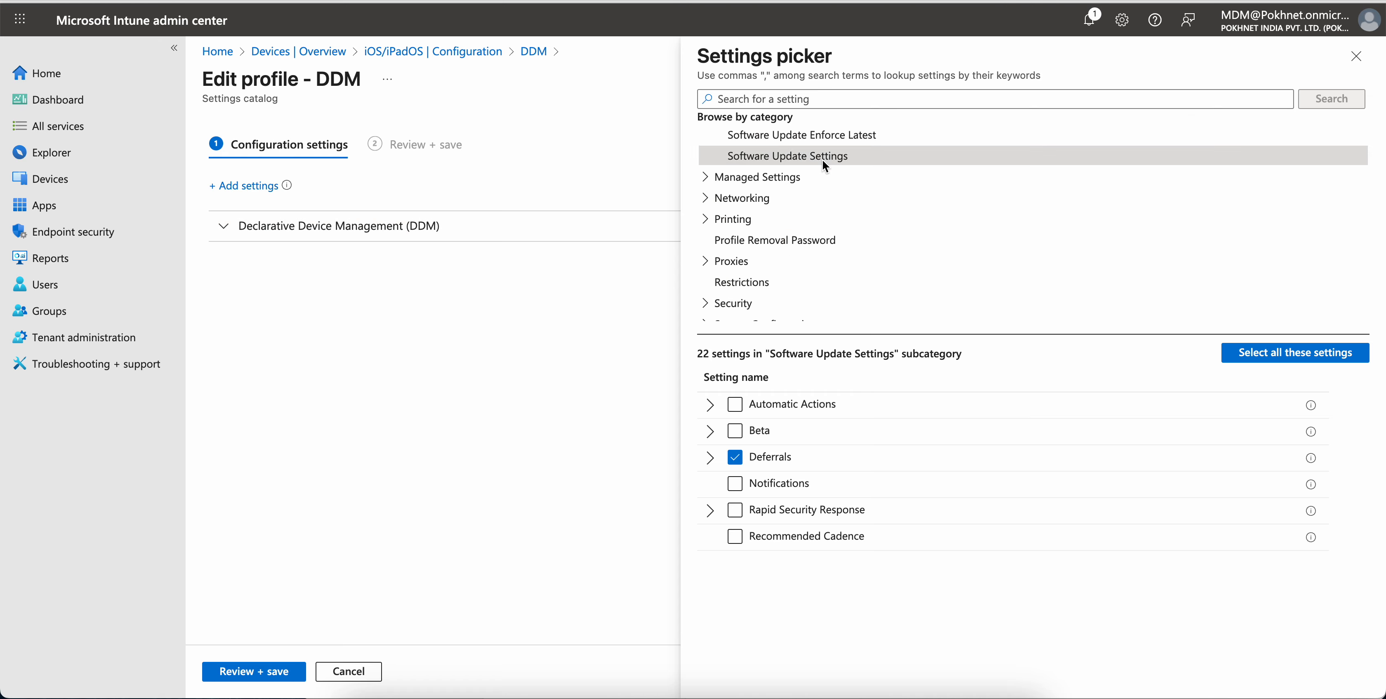
{"action": "left_click", "coordinate": [735, 404]}
{"action": "left_click", "coordinate": [737, 431]}
{"action": "left_click", "coordinate": [736, 483]}
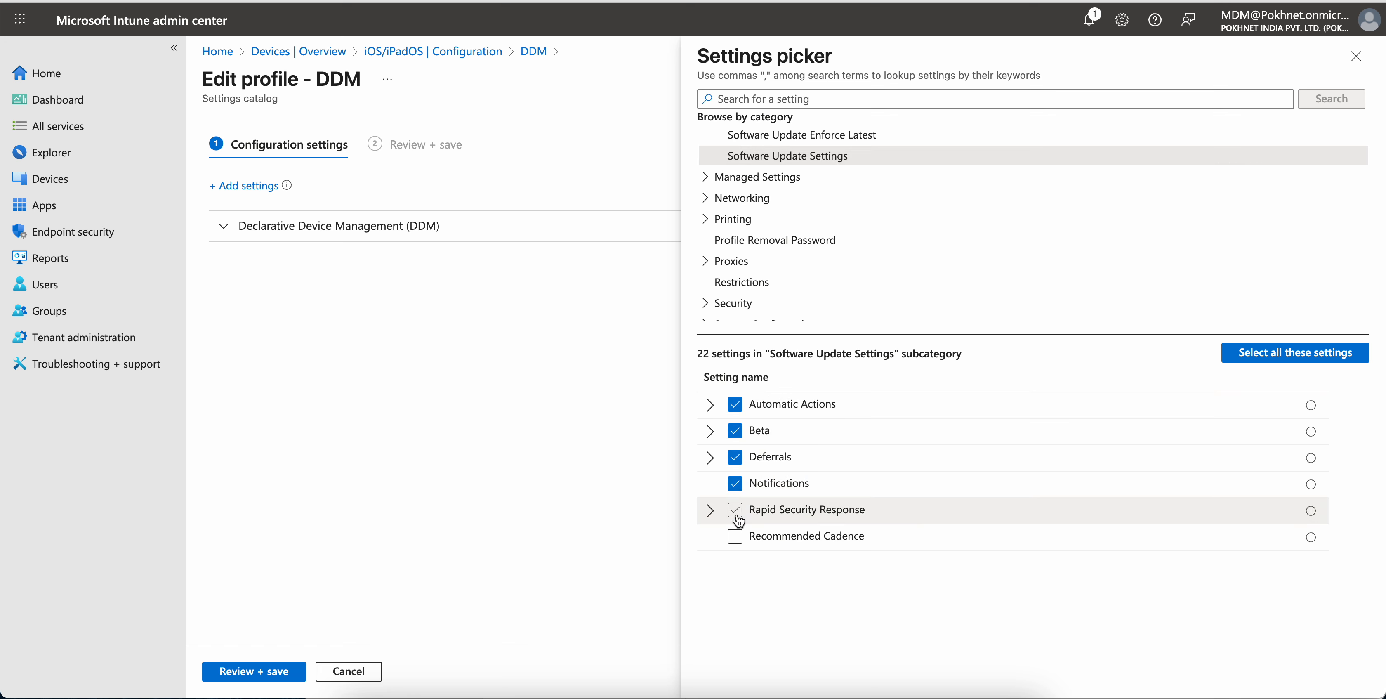
{"action": "left_click", "coordinate": [736, 510]}
{"action": "left_click", "coordinate": [736, 536]}
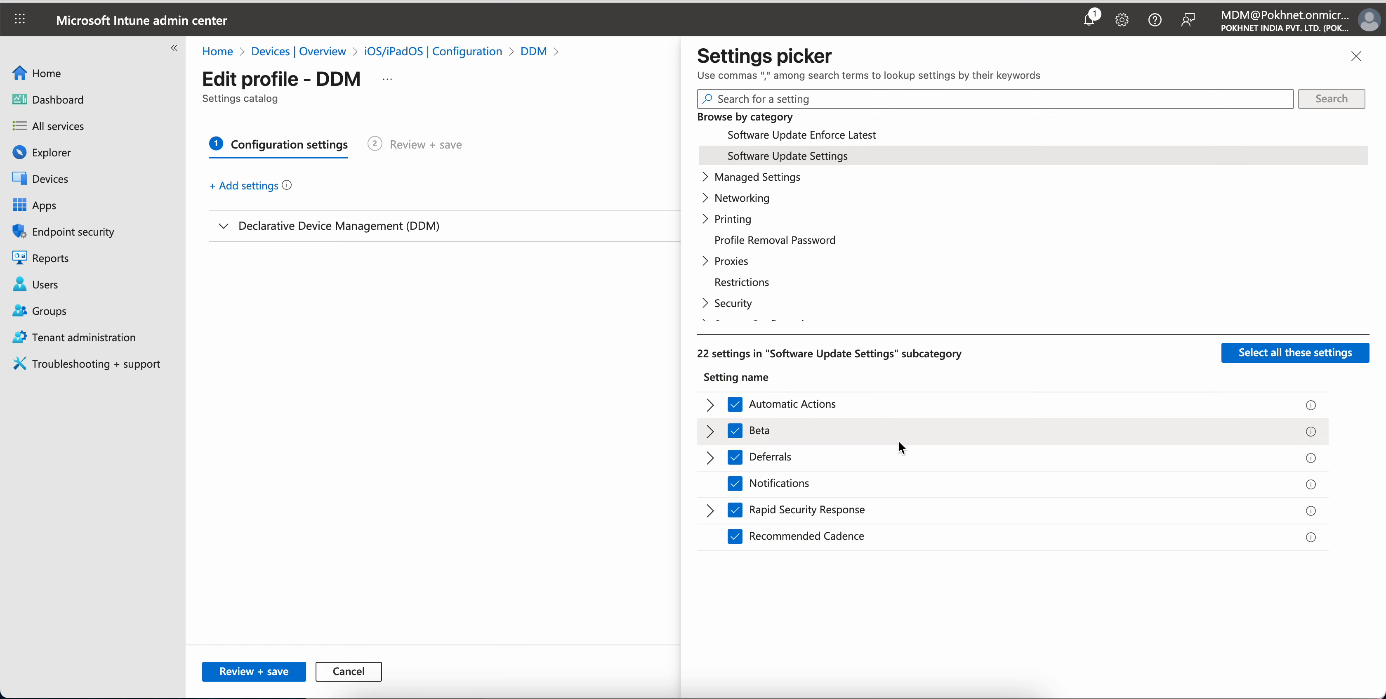
{"action": "scroll", "coordinate": [906, 230], "scroll_direction": "up", "scroll_amount": 4}
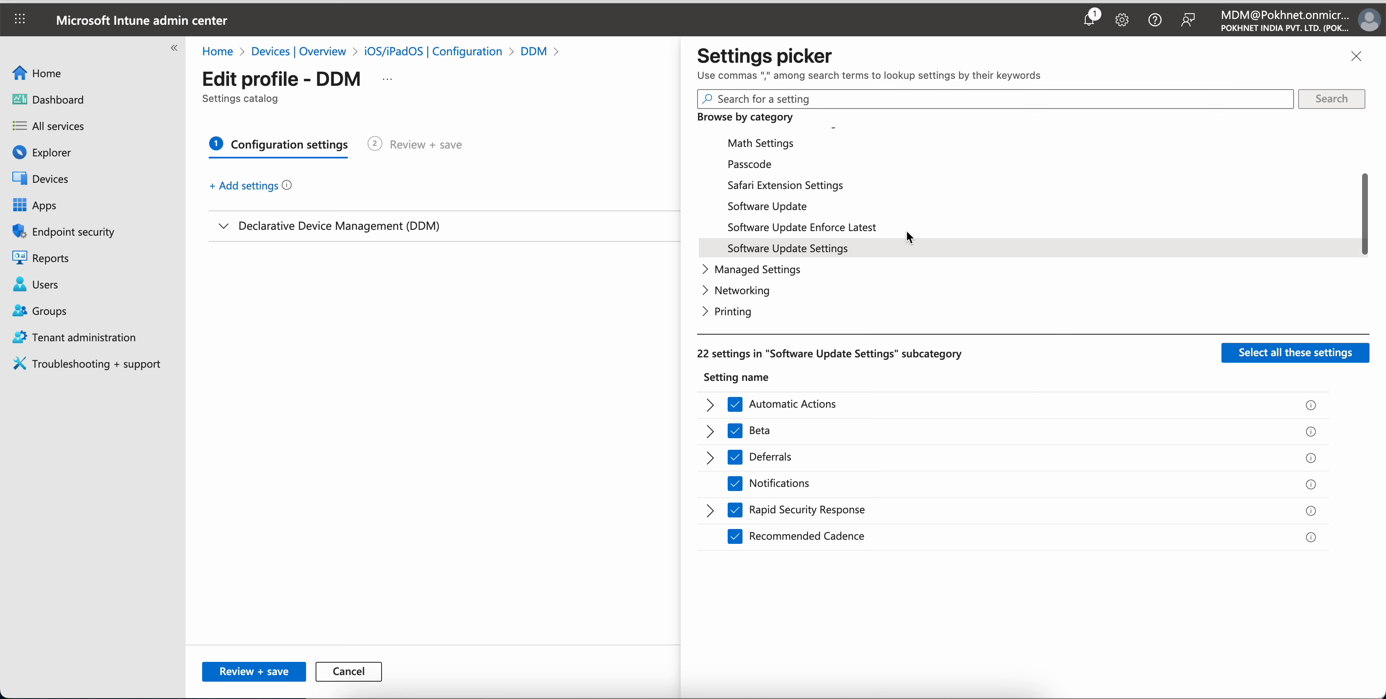
{"action": "scroll", "coordinate": [875, 245], "scroll_direction": "down", "scroll_amount": 1}
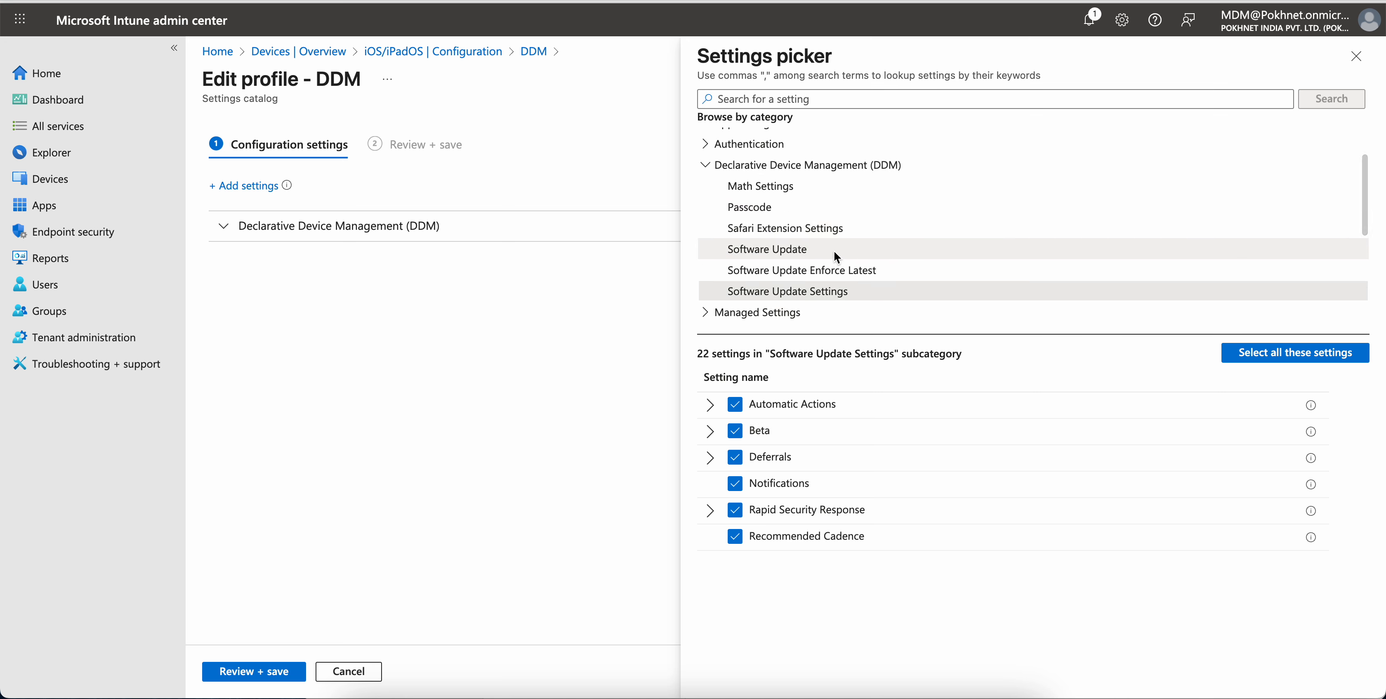